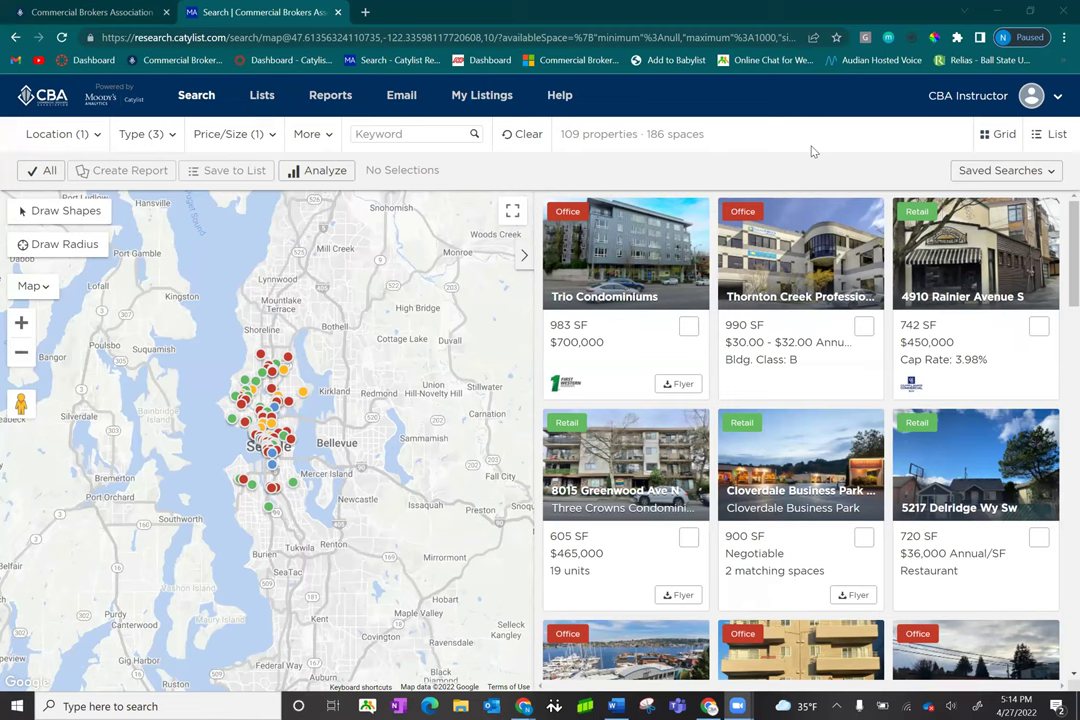
Open the full page for Thornton Creek Professional Building and review its location, building and land details.
left_click(790, 306)
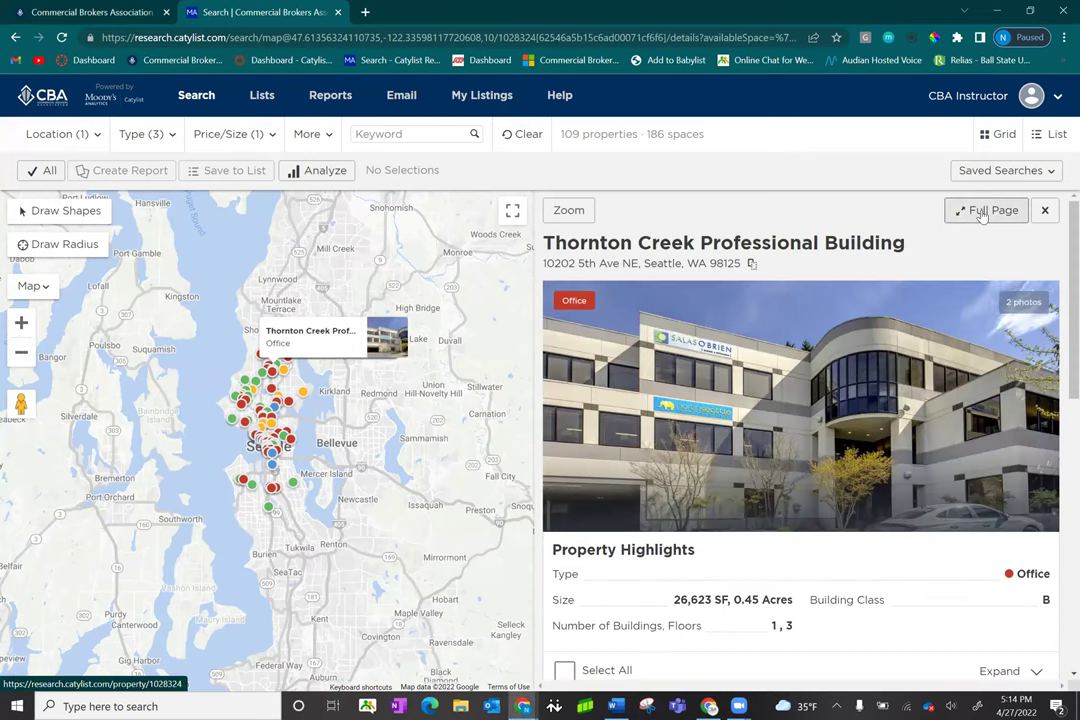
left_click(982, 212)
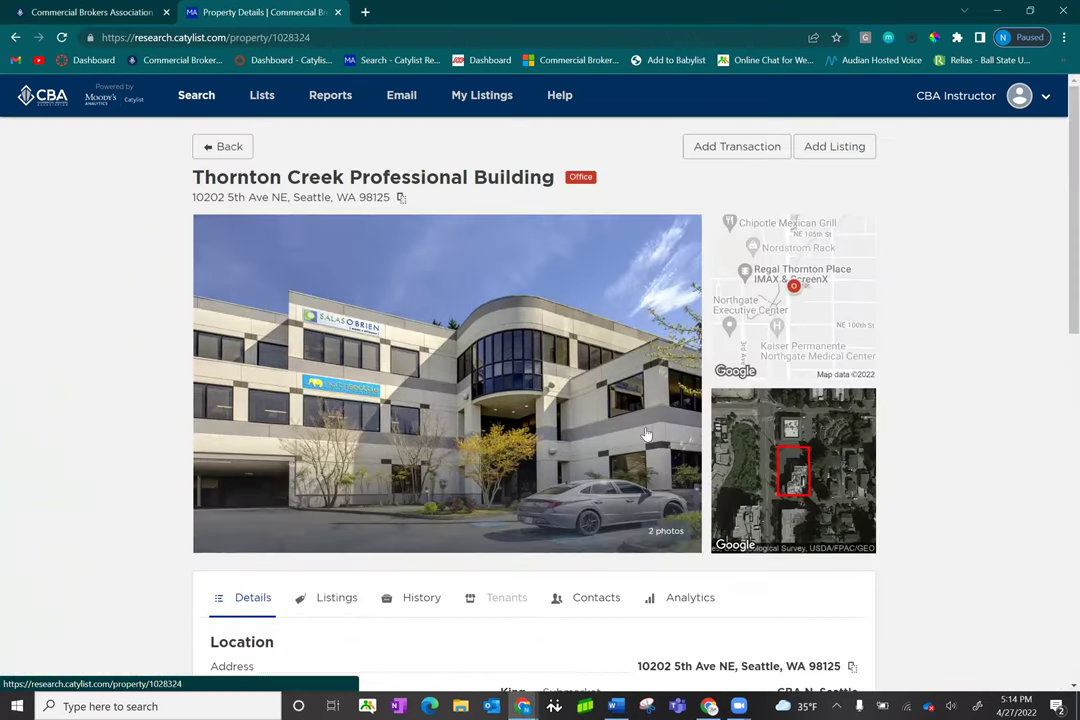
scroll(608, 458, "down", 2)
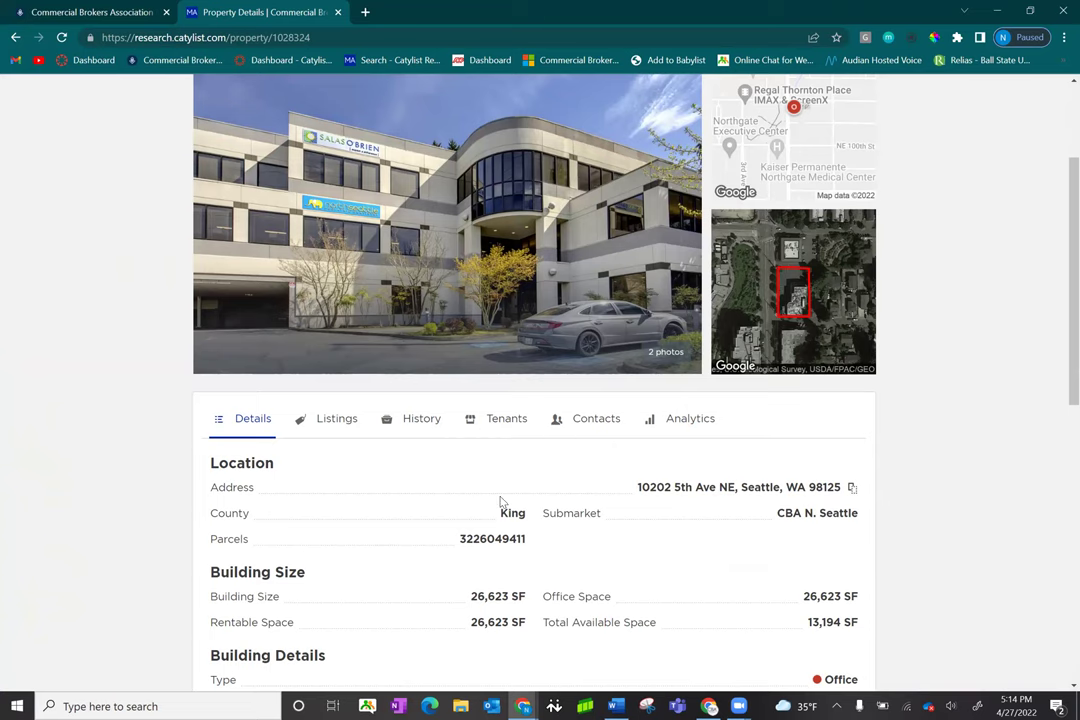
scroll(501, 502, "down", 5)
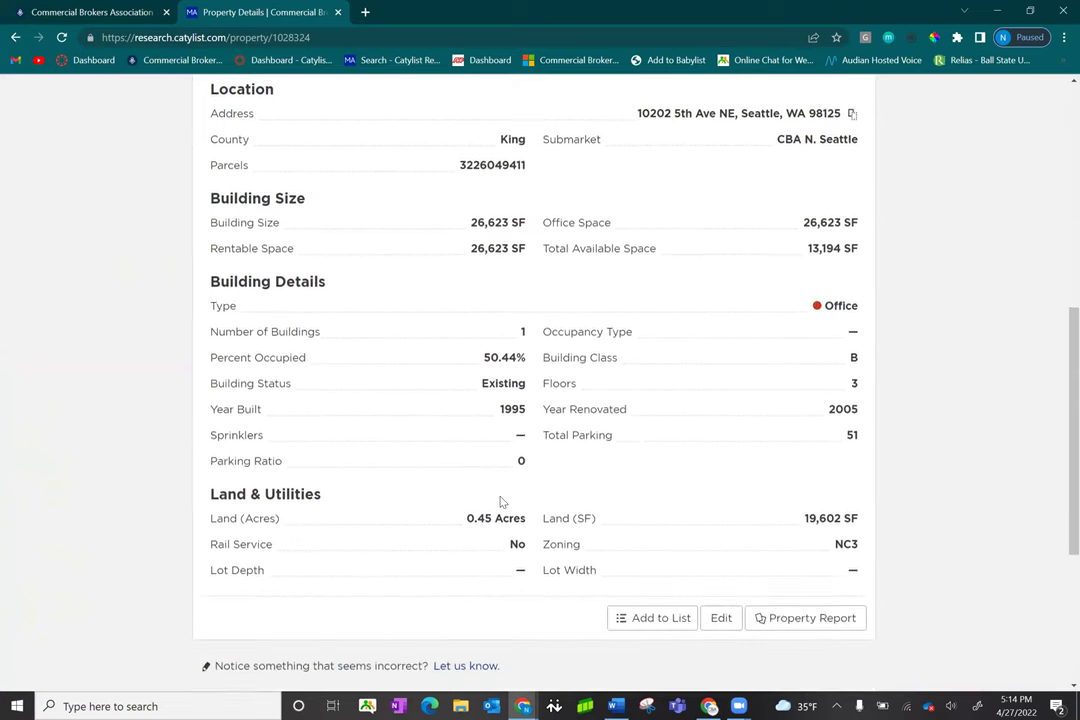
scroll(812, 505, "down", 1)
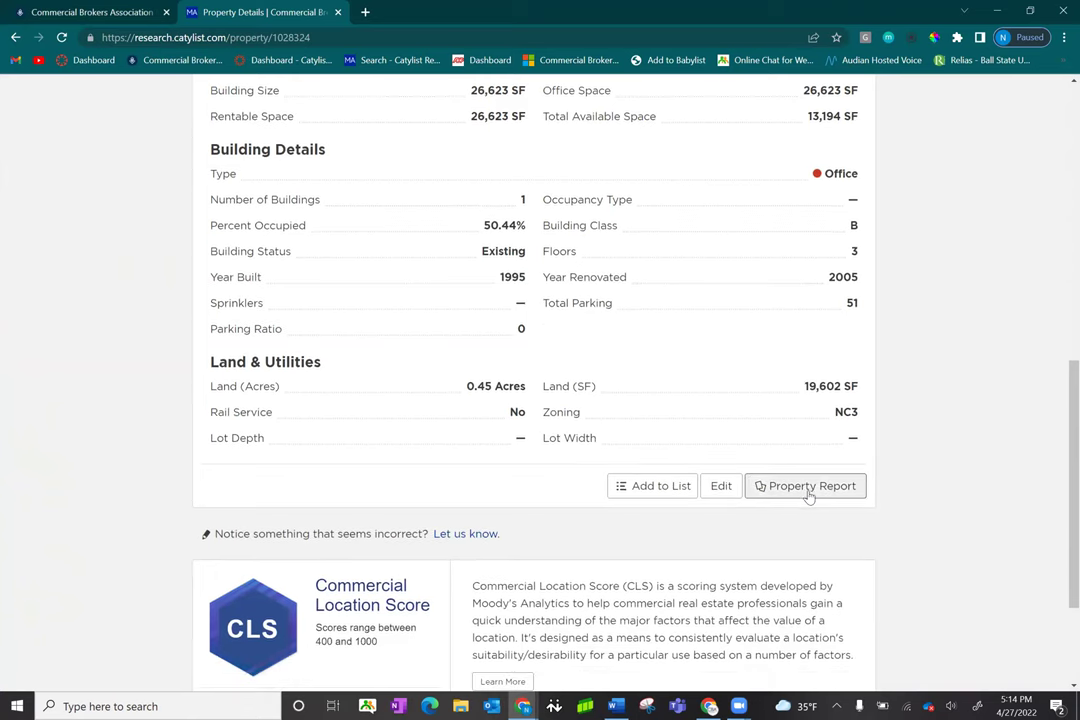
Generate a PDF property report containing the Demographics by Radius and Retail Logos components.
left_click(808, 486)
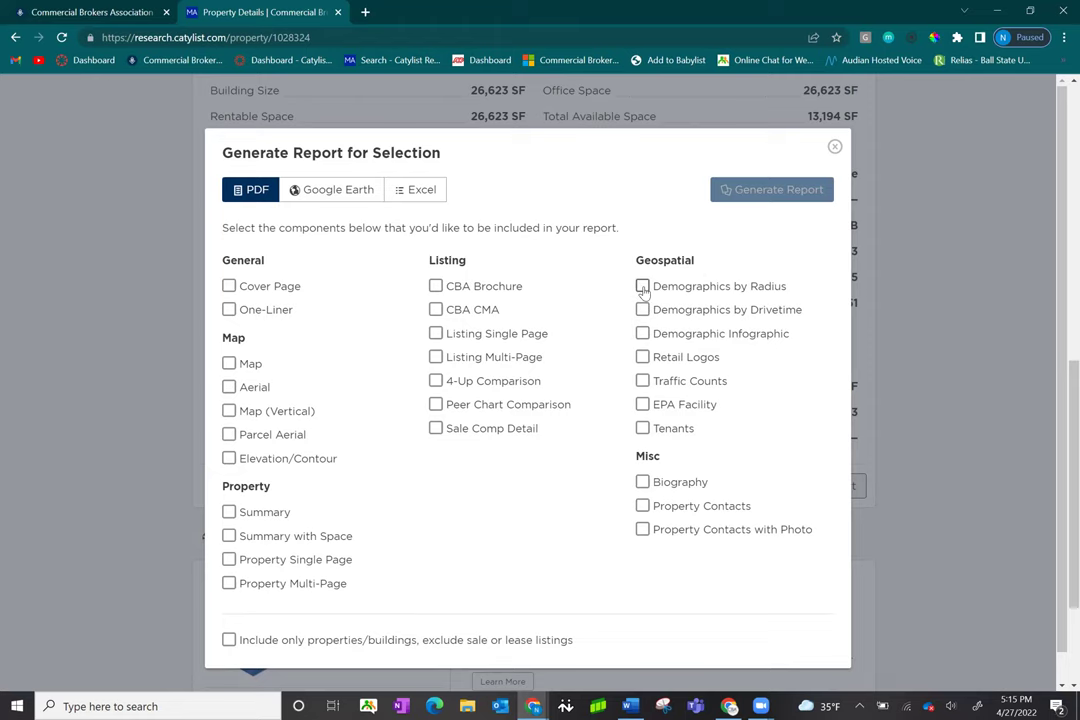
left_click(643, 287)
left_click(642, 357)
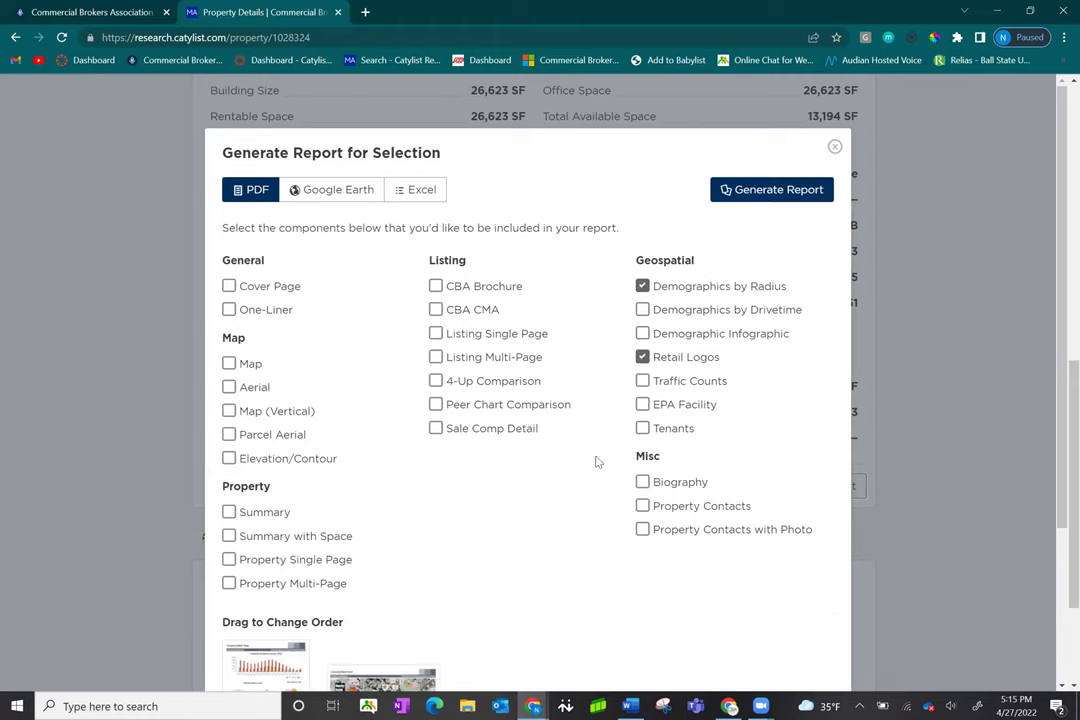
scroll(597, 462, "down", 1)
scroll(597, 462, "down", 2)
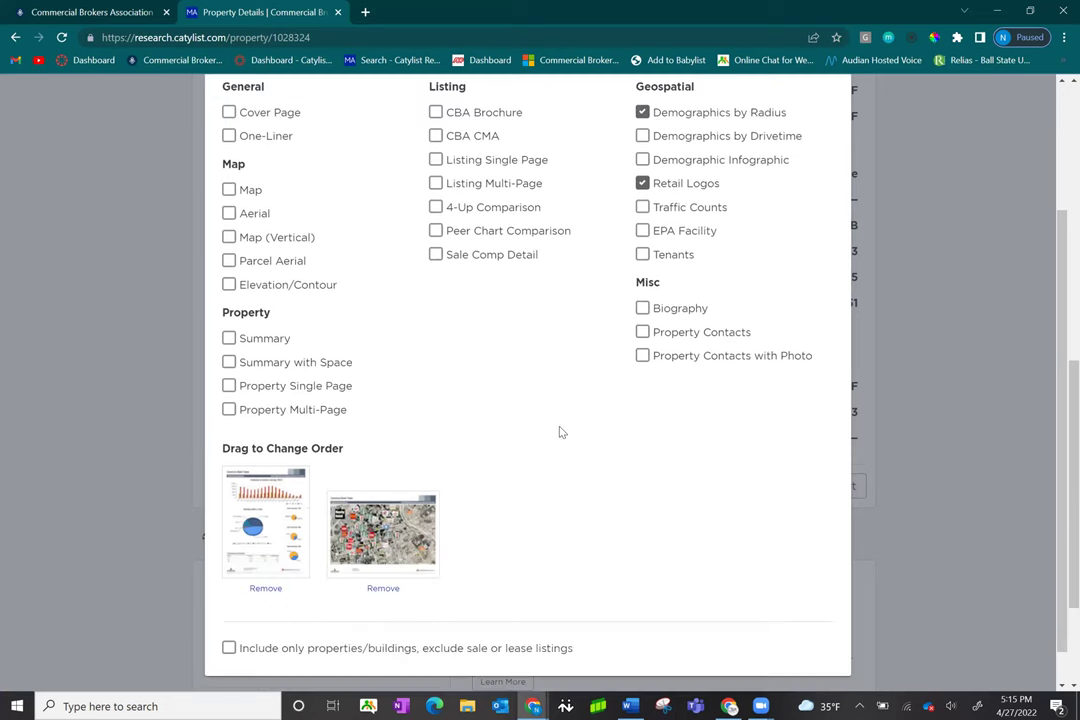
scroll(600, 390, "up", 3)
left_click(786, 193)
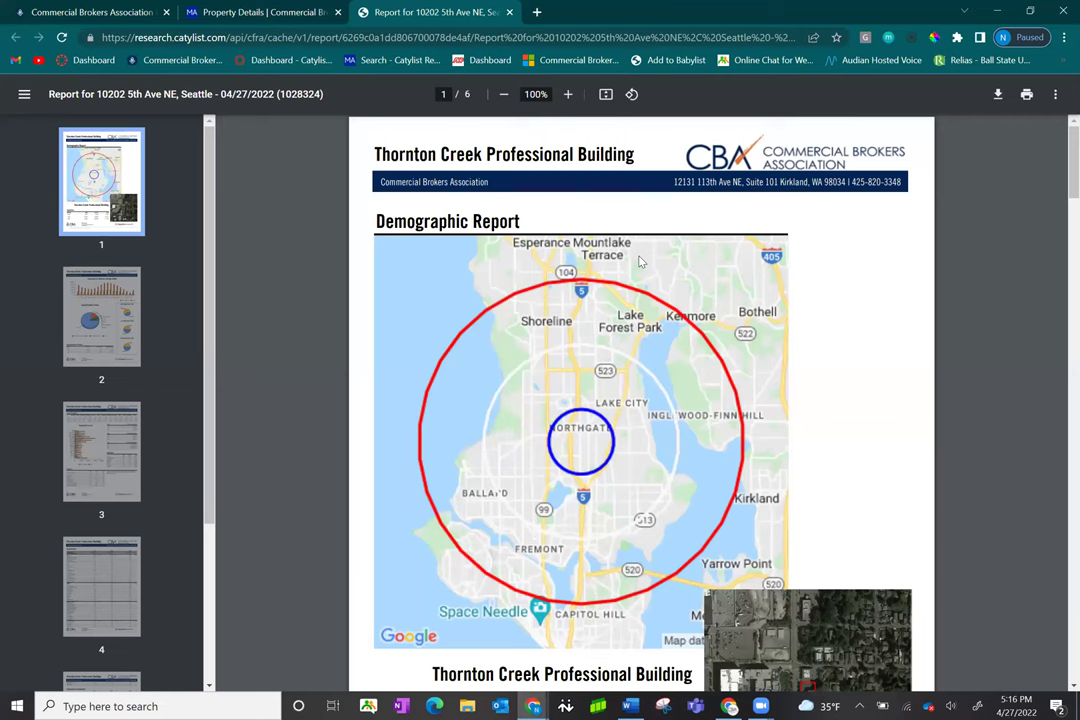
Read through the report's demographic, income, expenditure and nearby retail pages, and close the report and its link dialog.
scroll(640, 262, "down", 3)
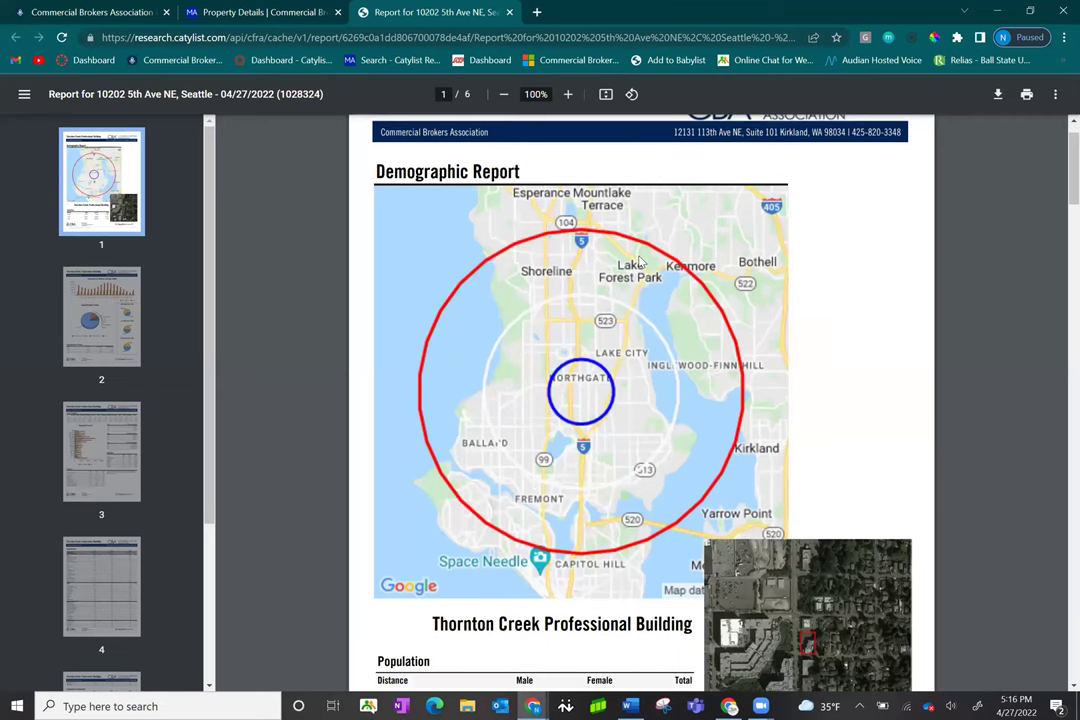
scroll(640, 262, "down", 3)
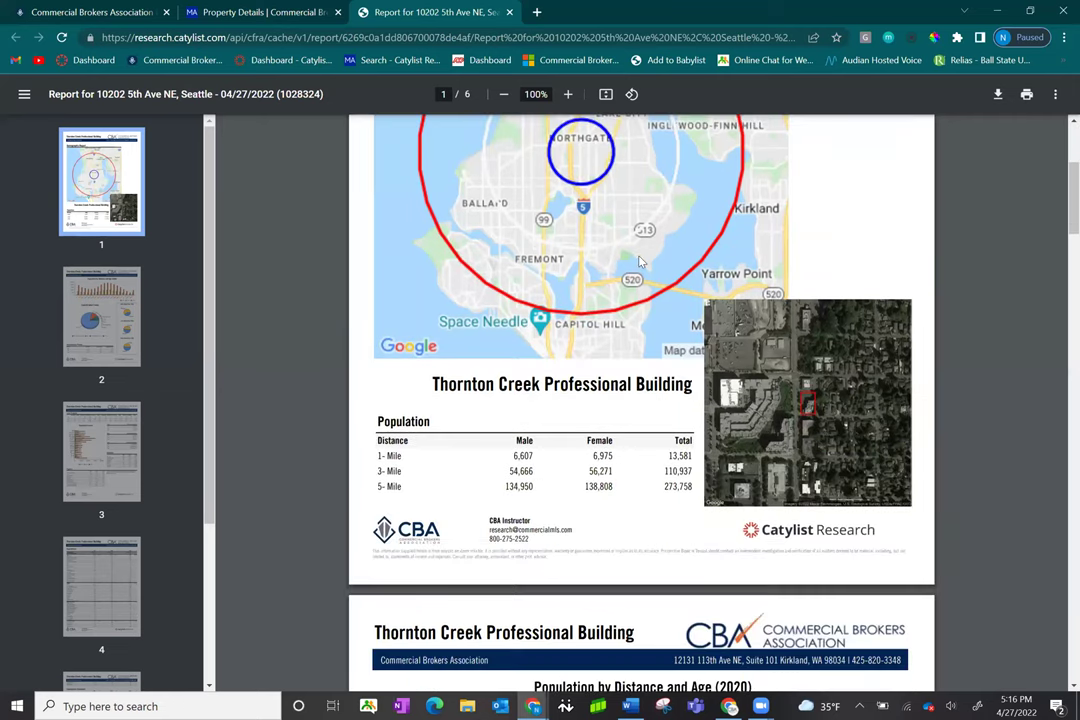
scroll(640, 262, "down", 5)
scroll(641, 262, "down", 5)
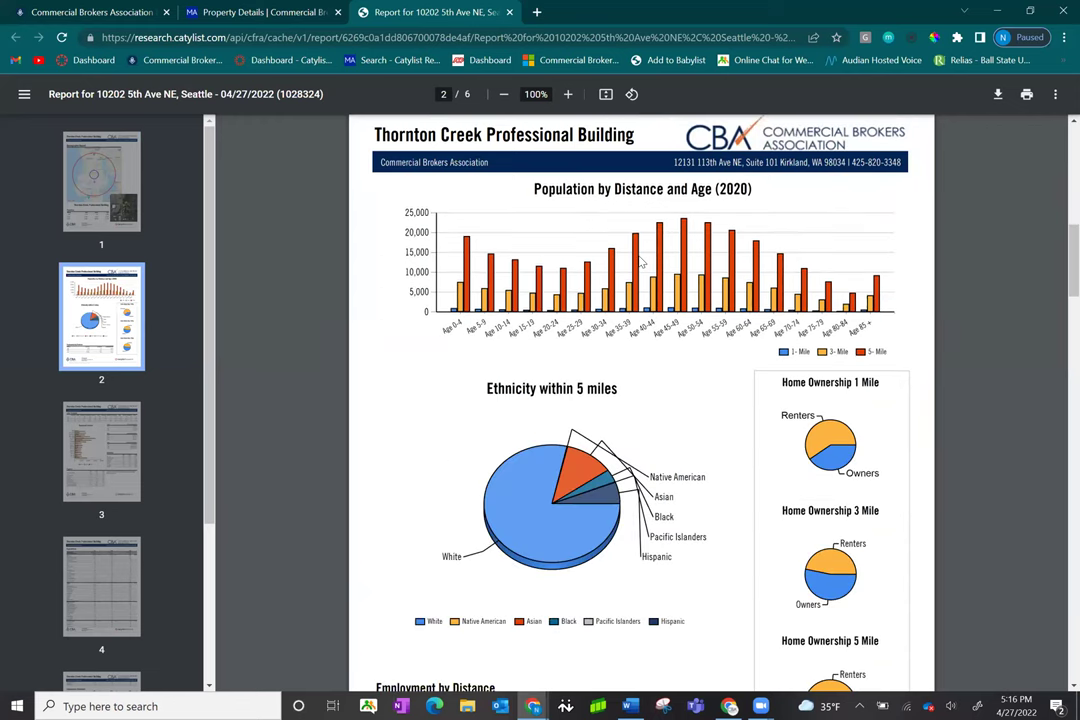
scroll(641, 262, "down", 5)
scroll(641, 262, "down", 4)
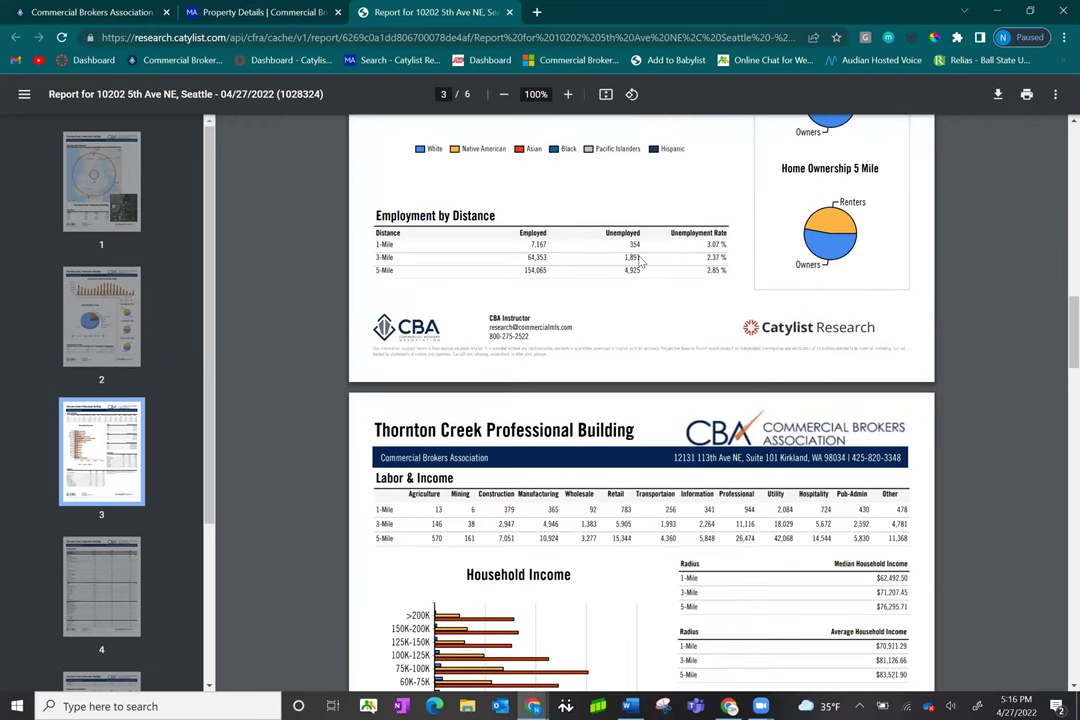
scroll(641, 262, "down", 2)
scroll(641, 262, "down", 5)
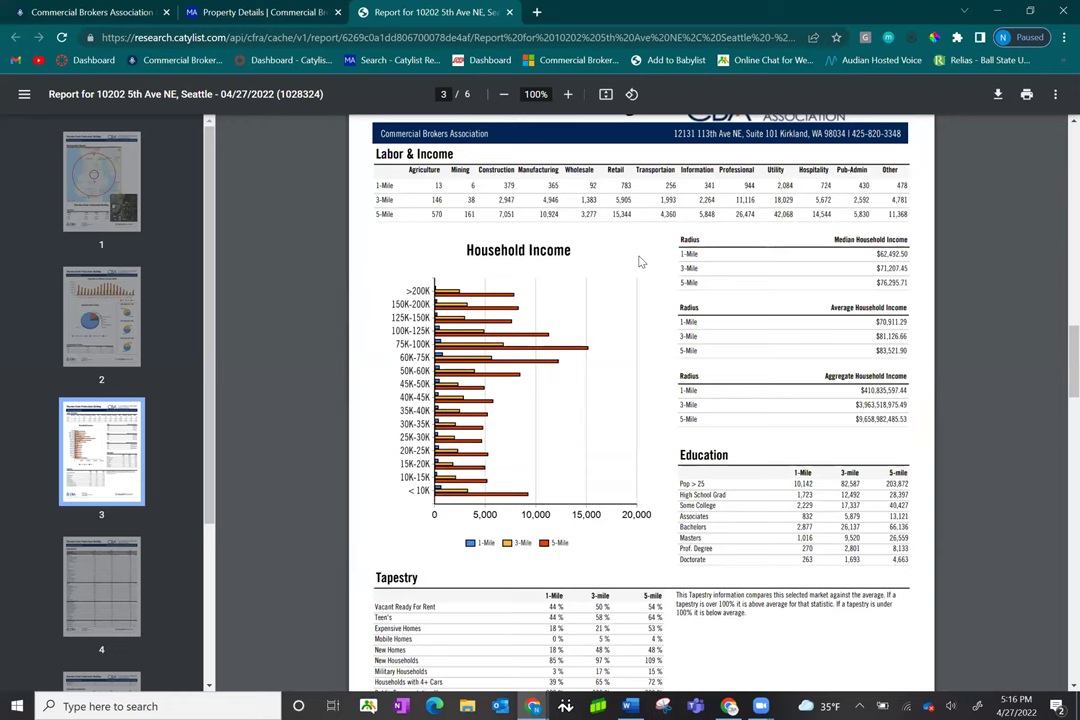
scroll(641, 262, "down", 11)
scroll(641, 262, "down", 7)
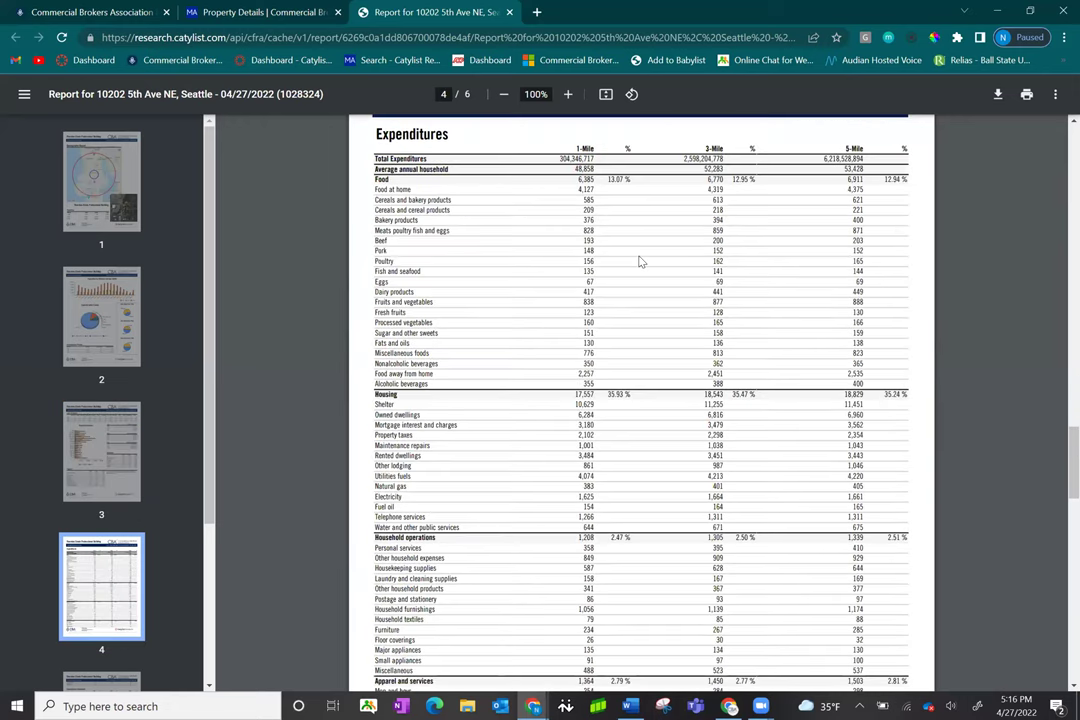
scroll(641, 262, "down", 13)
scroll(641, 262, "down", 12)
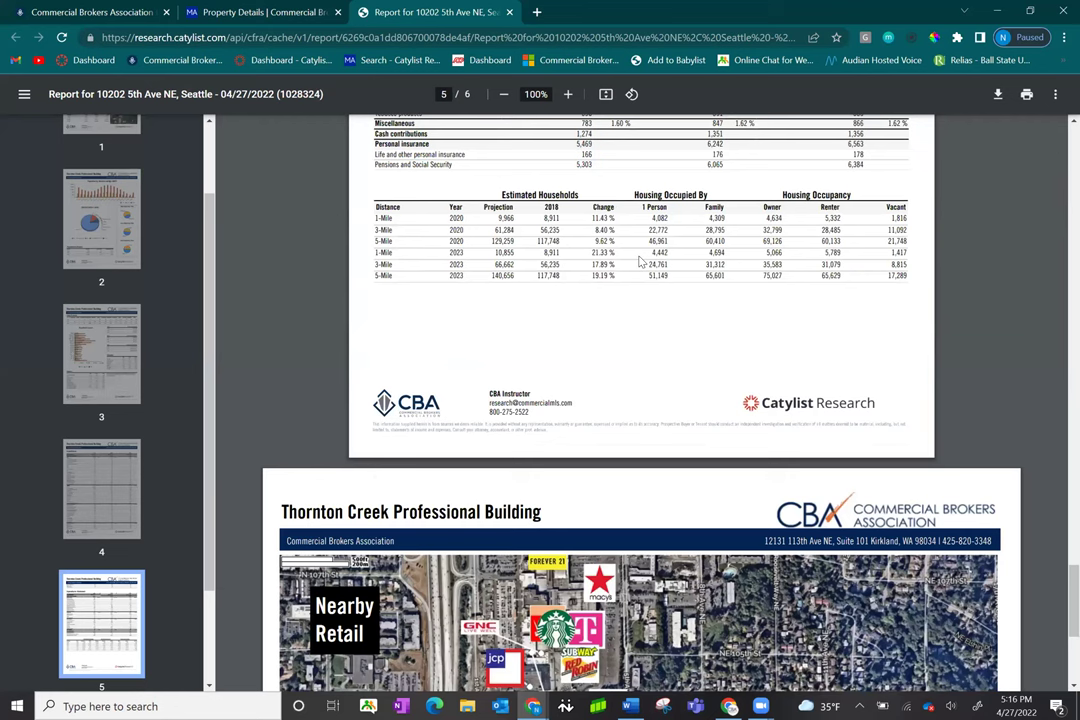
scroll(641, 262, "down", 4)
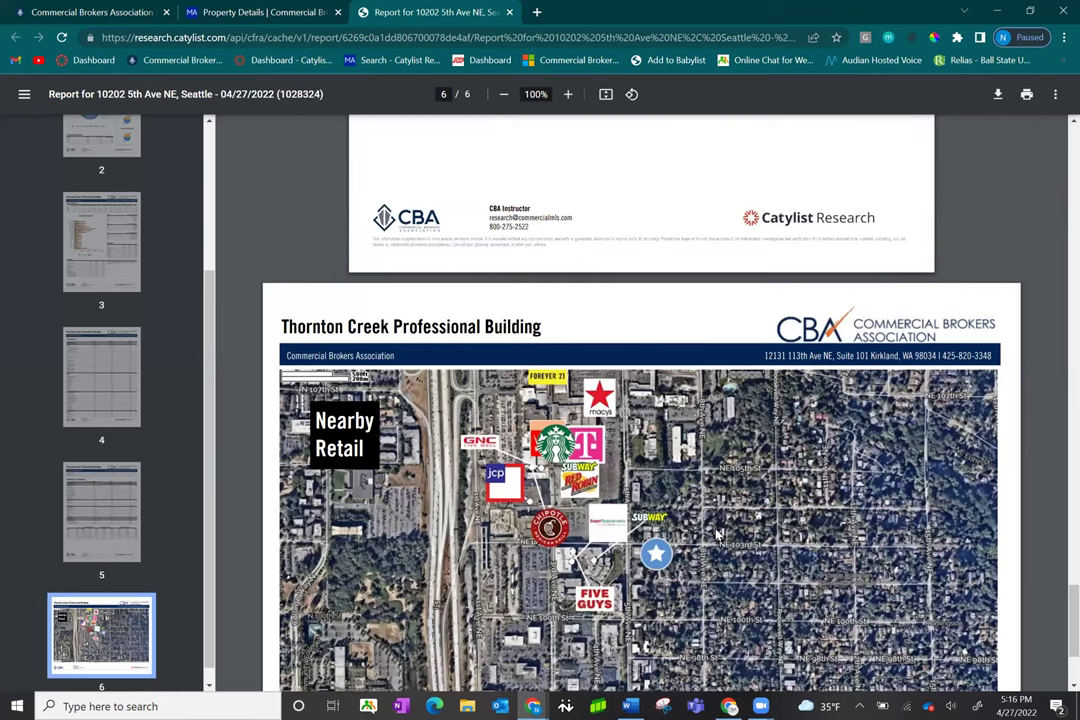
left_click(511, 12)
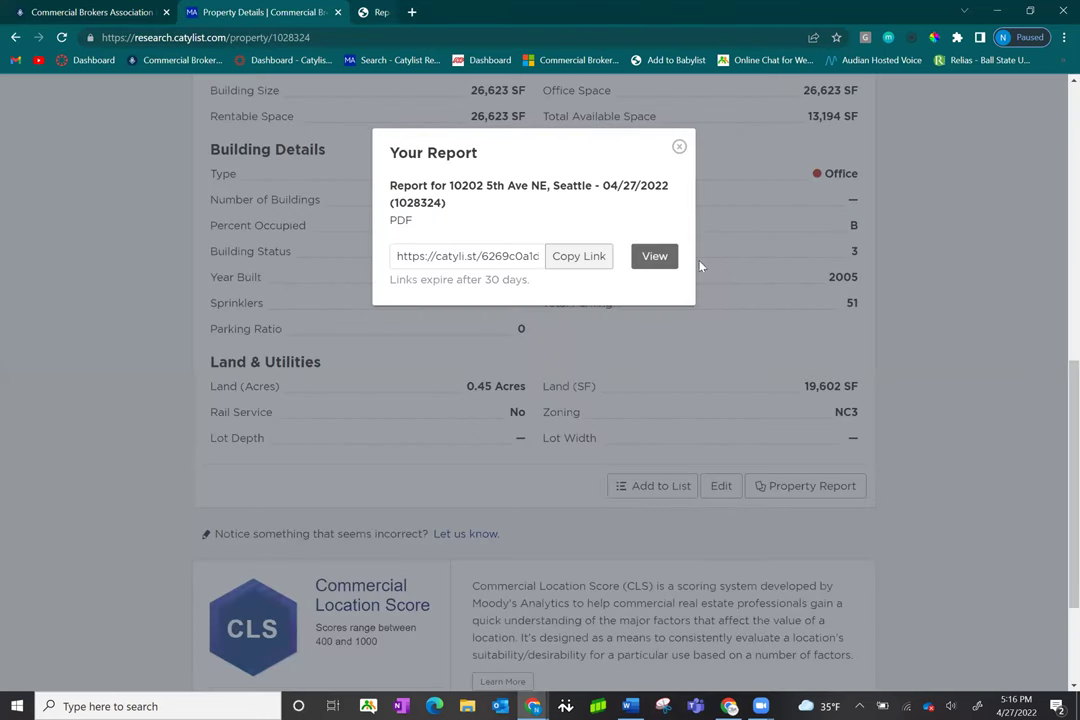
left_click(680, 148)
Open the REIS Market Report from the Thornton Creek Professional Building's analytics.
scroll(706, 215, "up", 5)
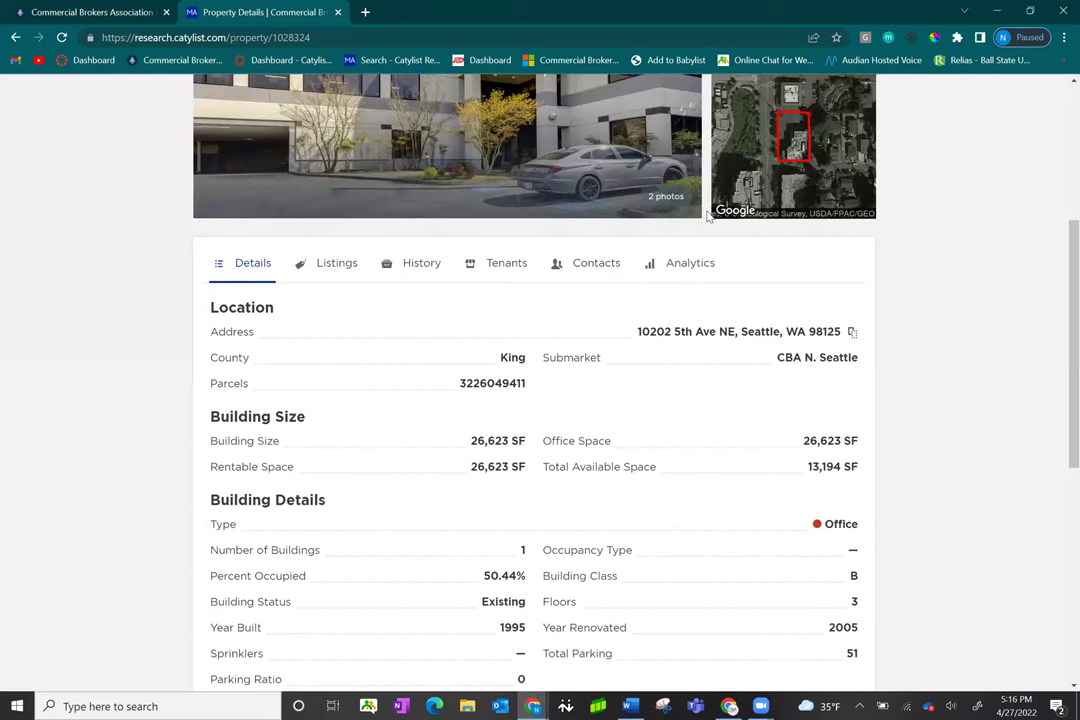
scroll(706, 215, "up", 3)
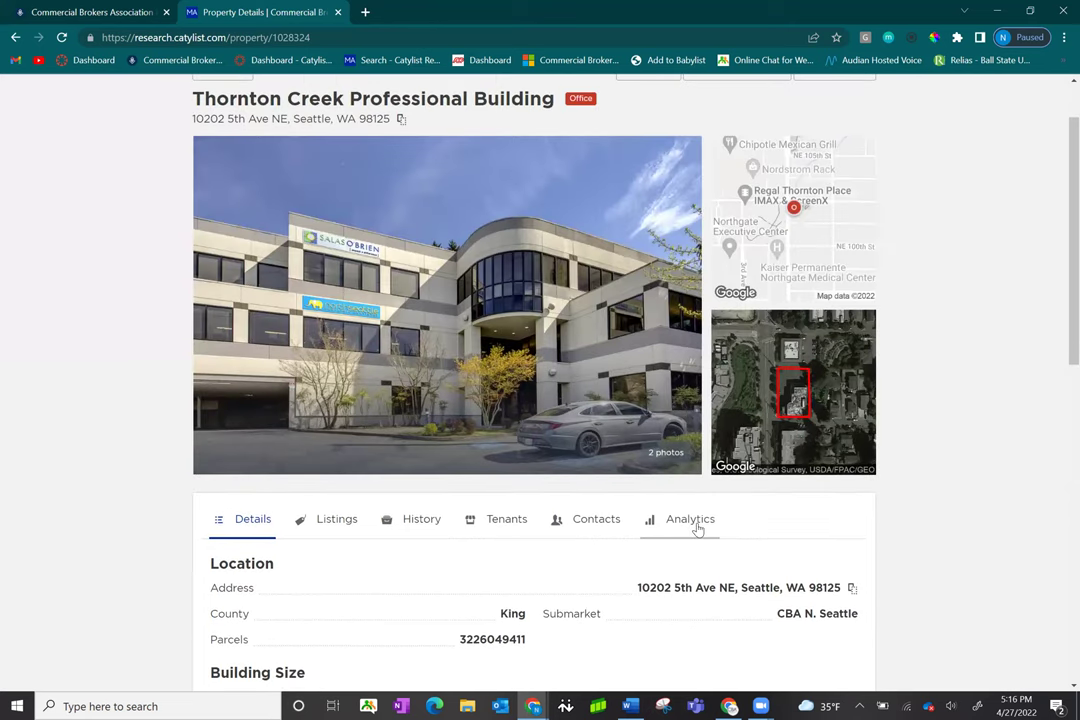
left_click(698, 530)
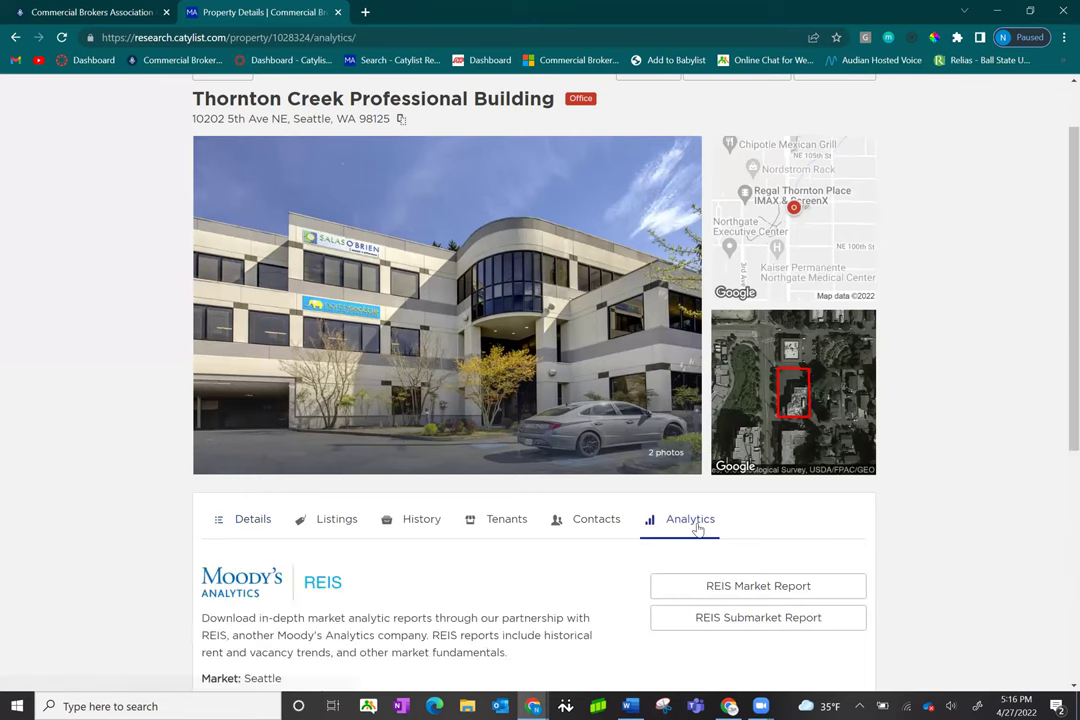
scroll(692, 522, "down", 1)
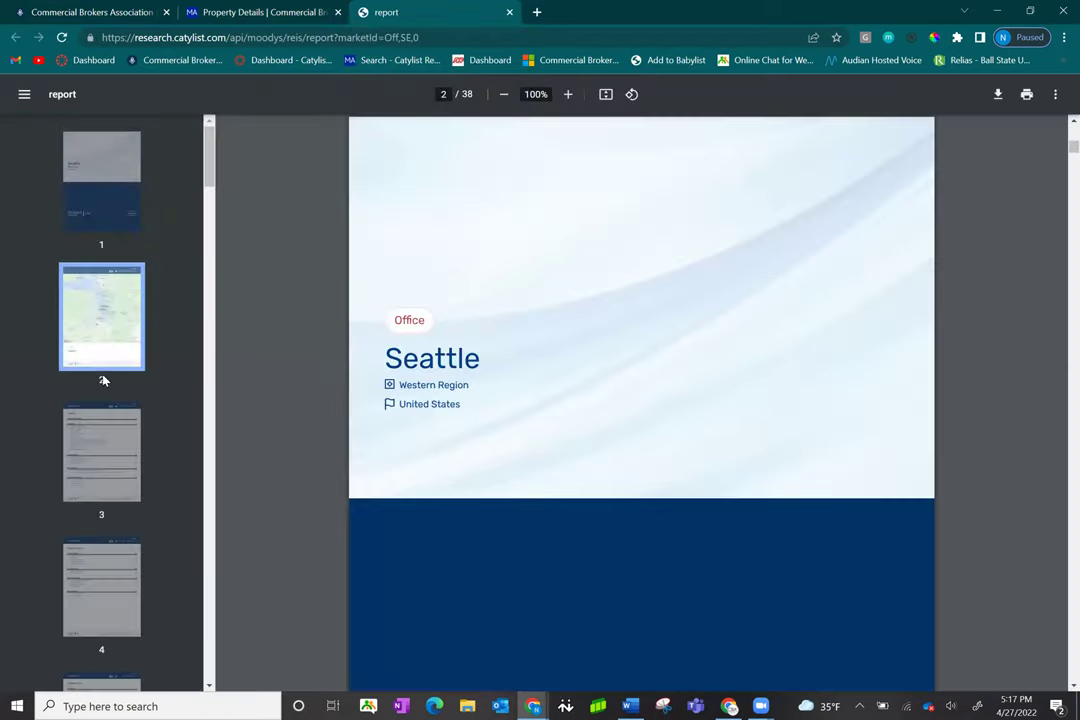
Examine the Seattle office market report's map, executive briefing, key performance indicators, absorption trends and new construction trends.
scroll(108, 477, "down", 3)
left_click(112, 440)
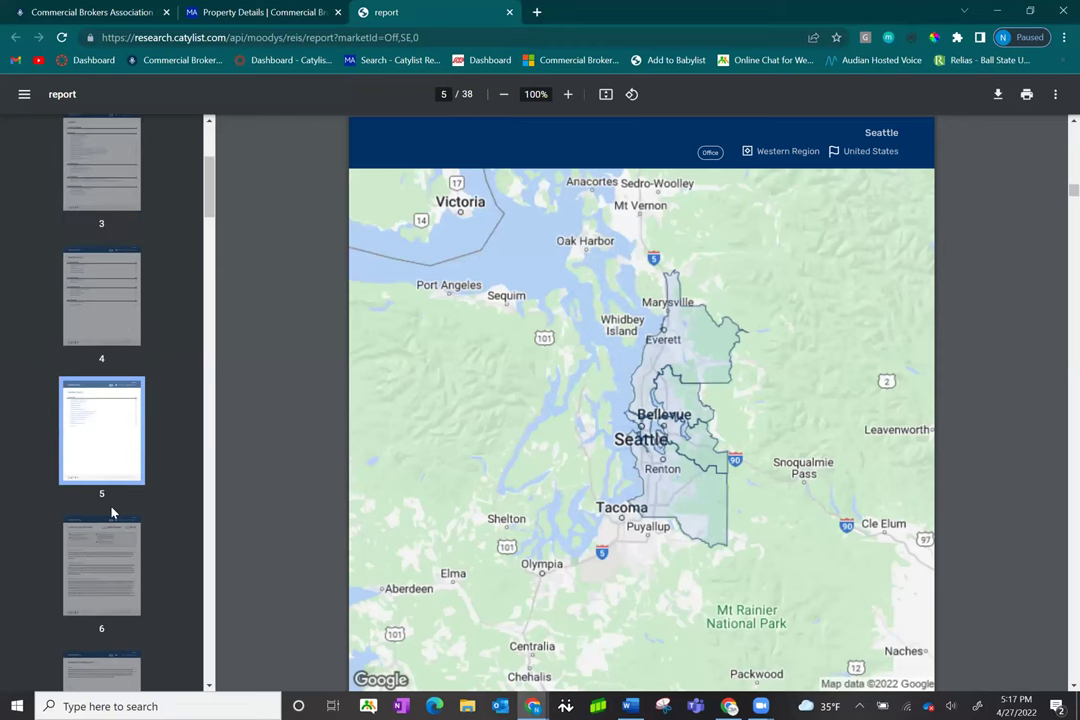
left_click(112, 570)
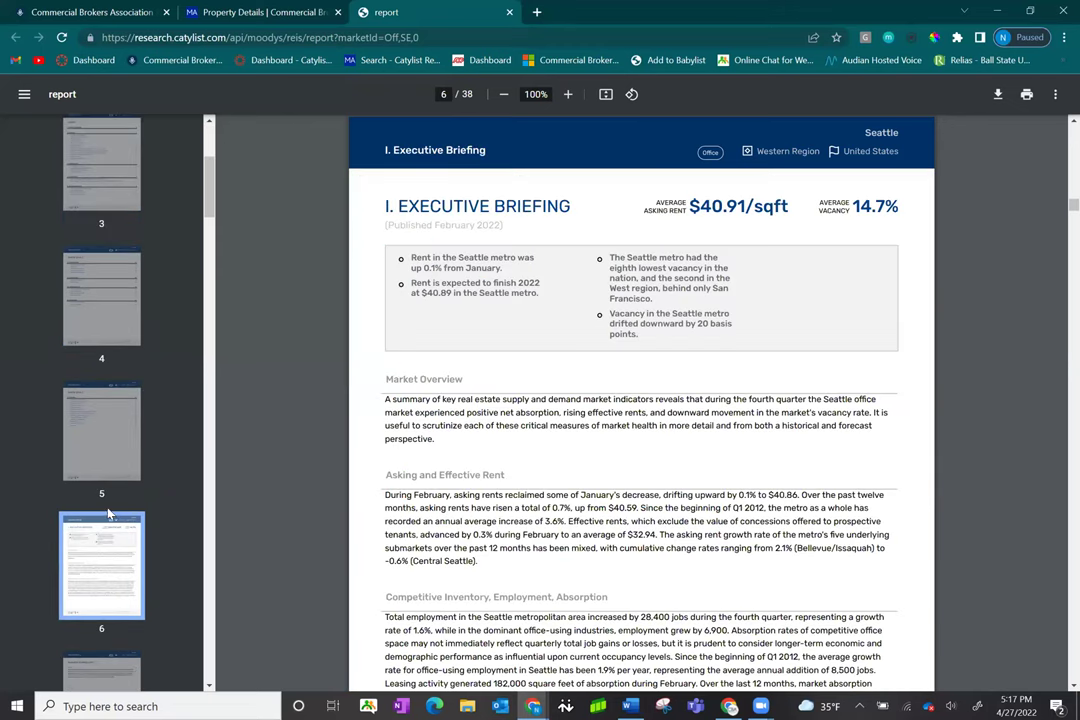
scroll(110, 515, "down", 1)
left_click(89, 540)
left_click(100, 650)
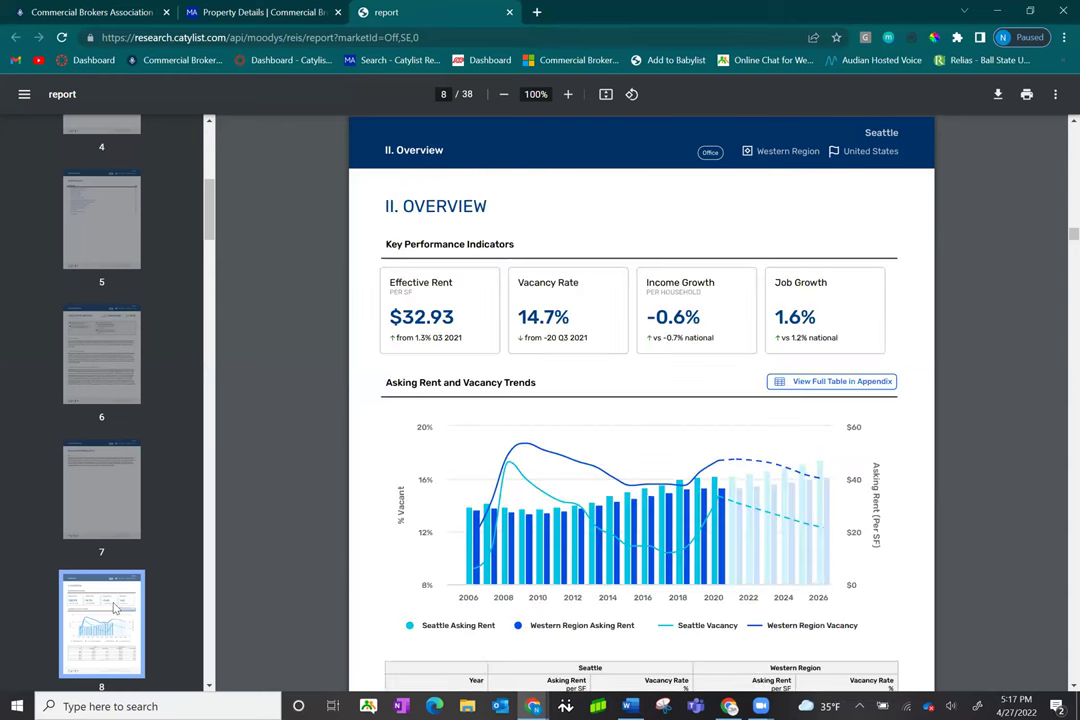
scroll(113, 607, "down", 2)
scroll(113, 607, "down", 1)
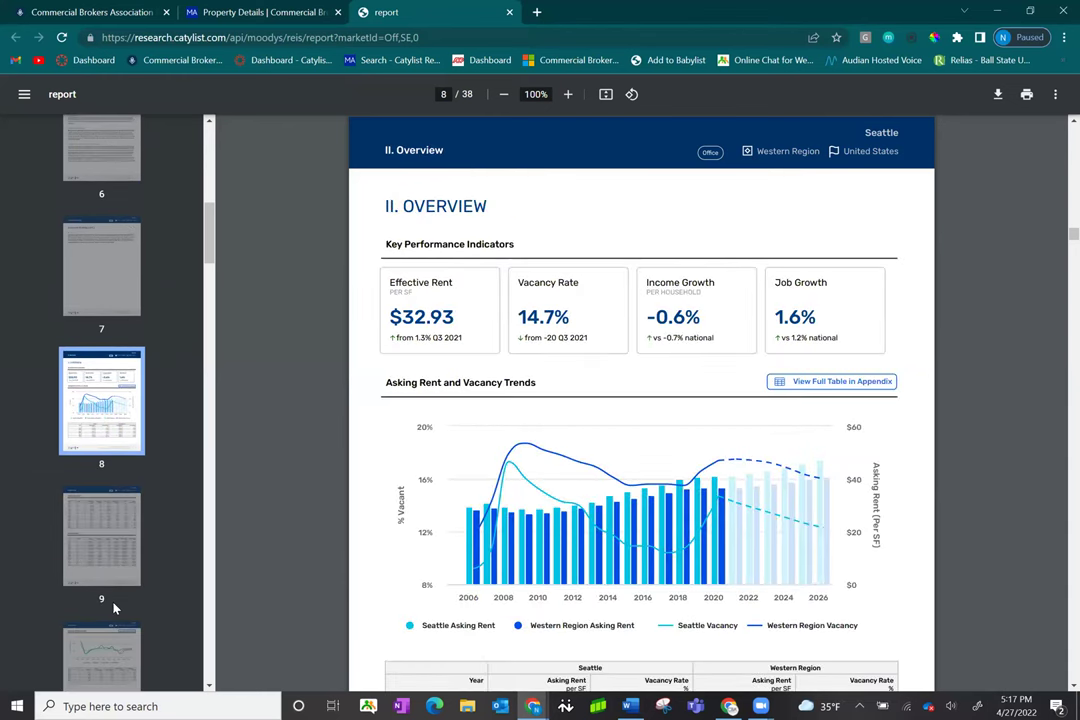
scroll(113, 607, "down", 5)
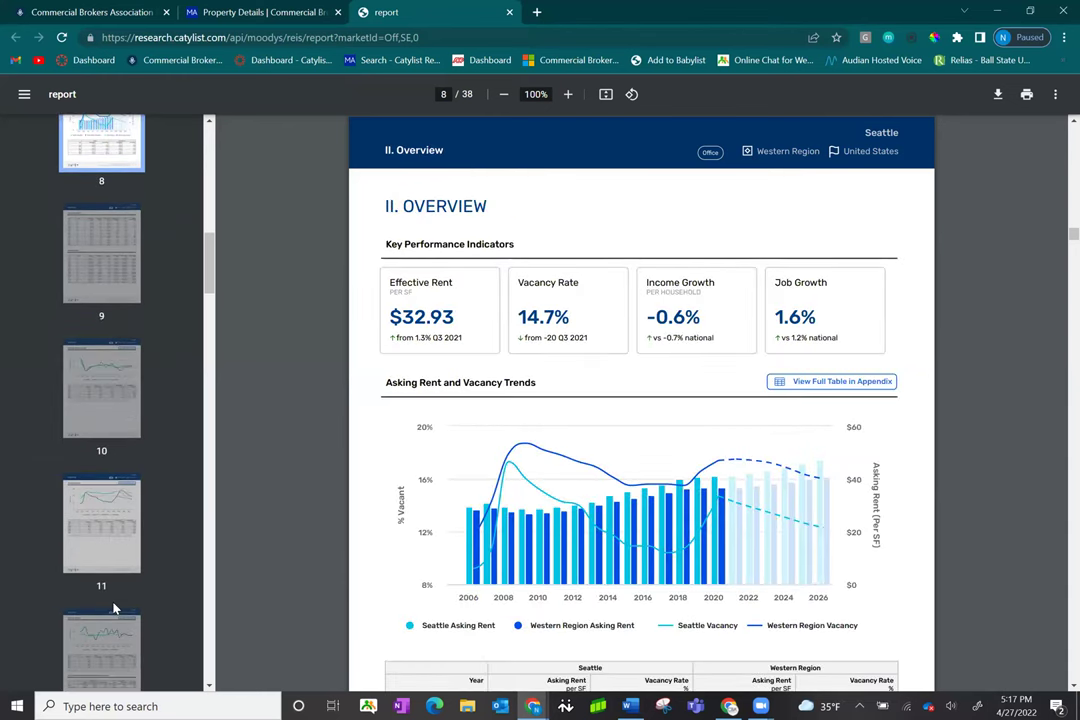
scroll(113, 590, "down", 1)
left_click(120, 650)
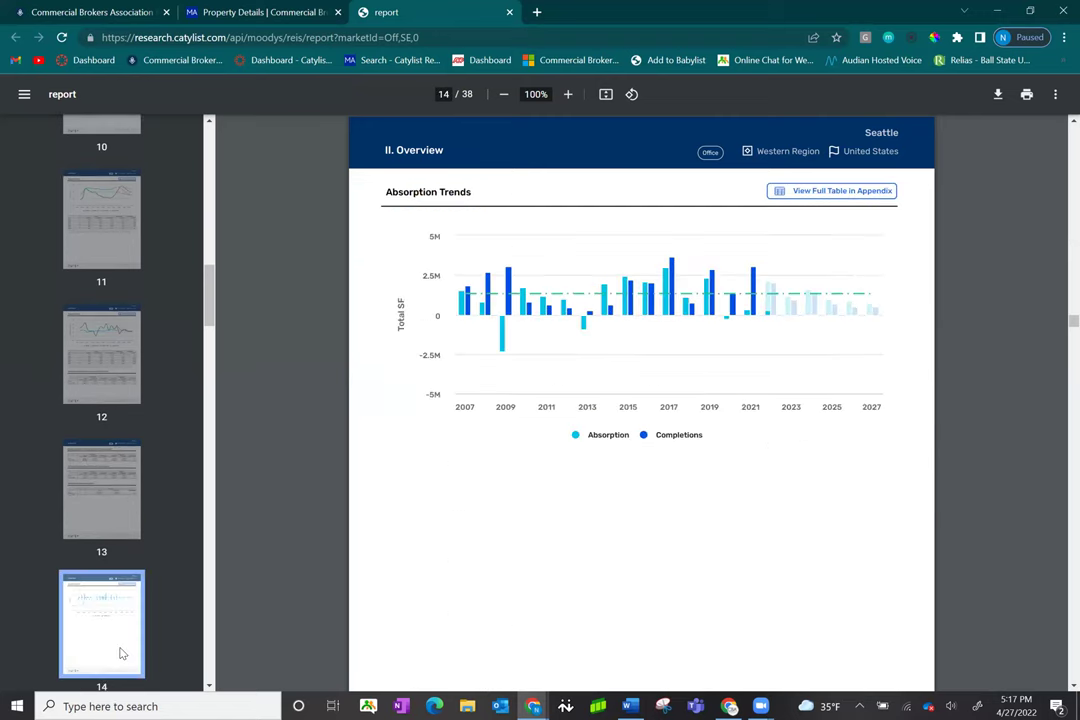
scroll(120, 652, "down", 1)
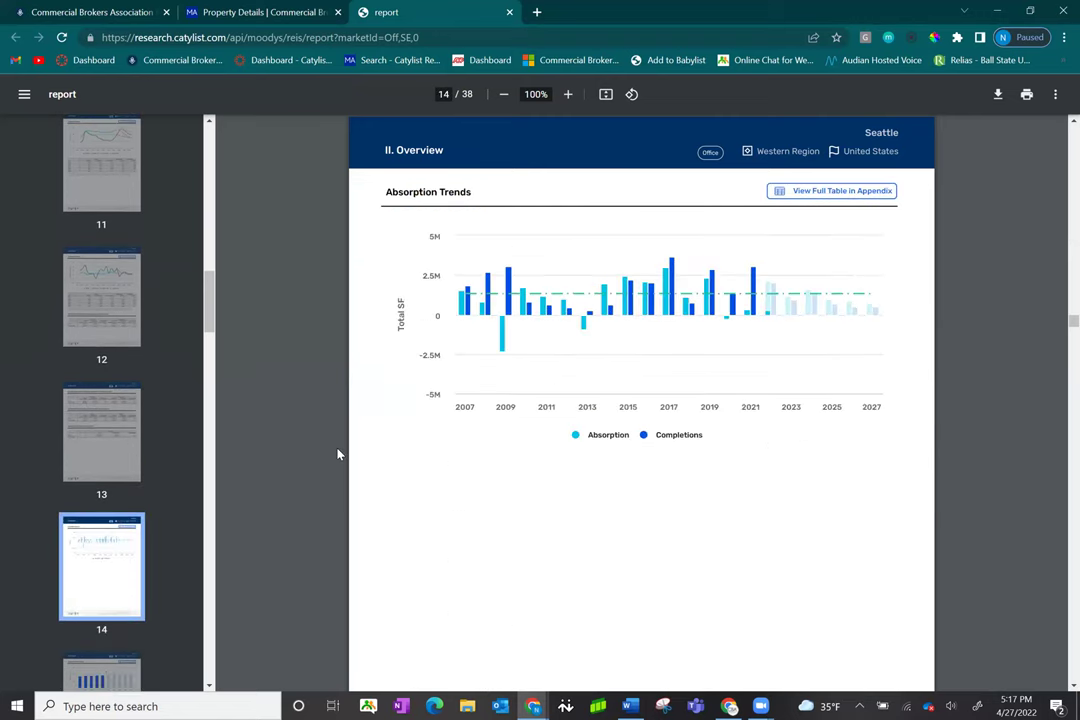
scroll(121, 557, "down", 3)
left_click(109, 557)
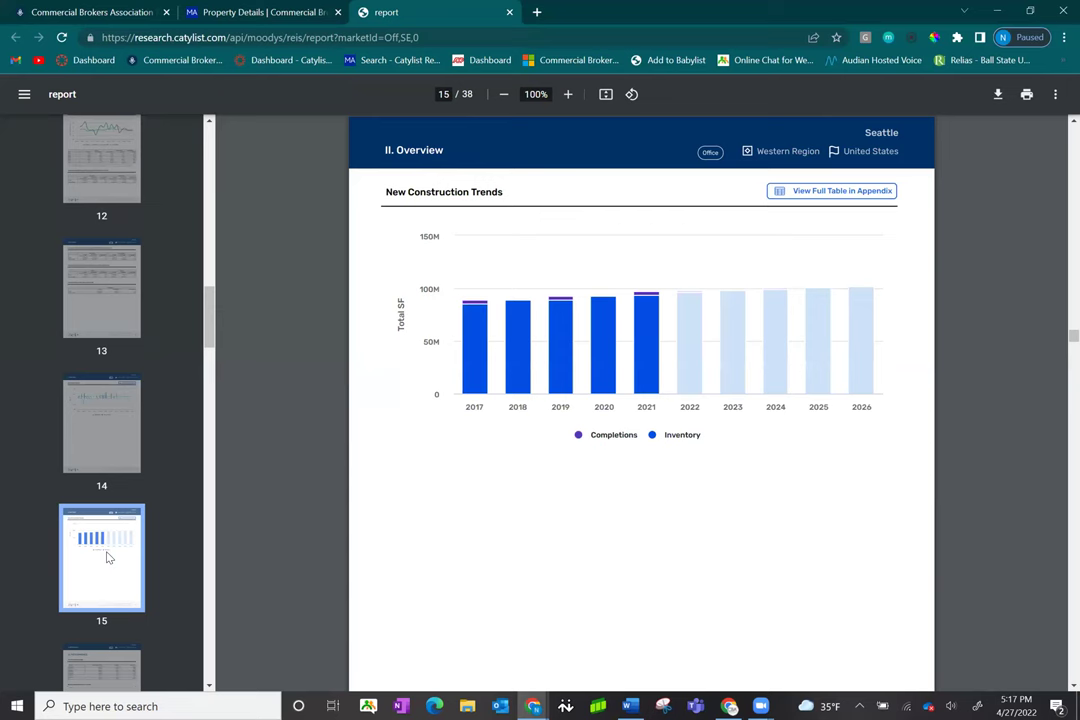
Close the market report and return from the property page to the search results.
left_click(511, 13)
scroll(622, 297, "up", 2)
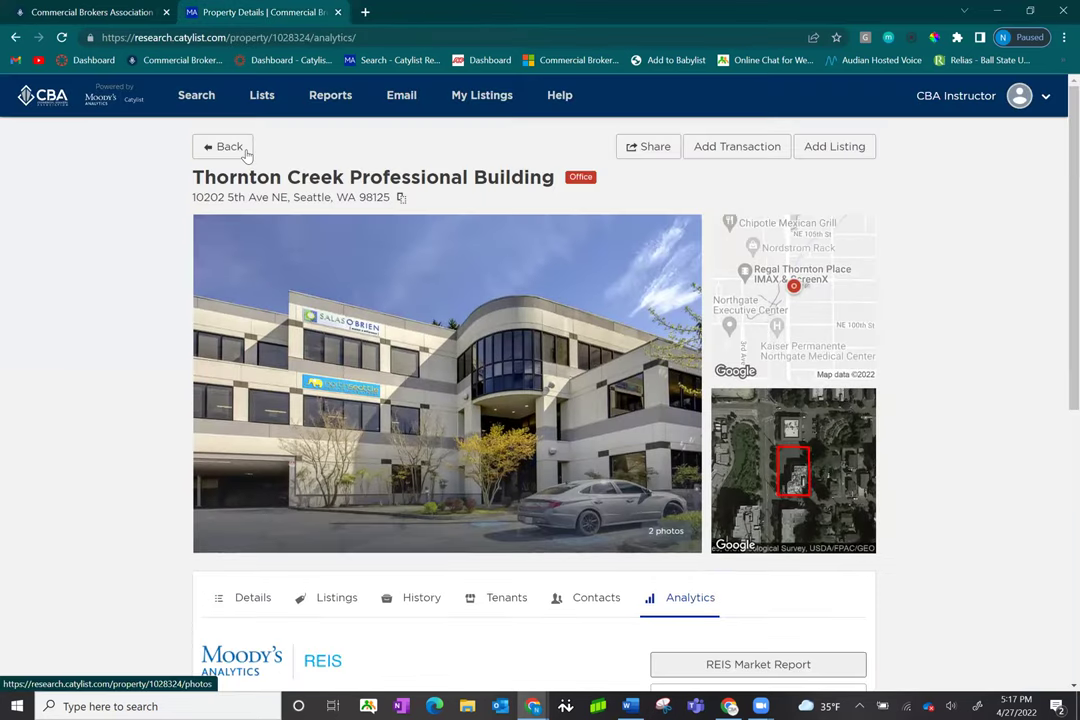
left_click(238, 150)
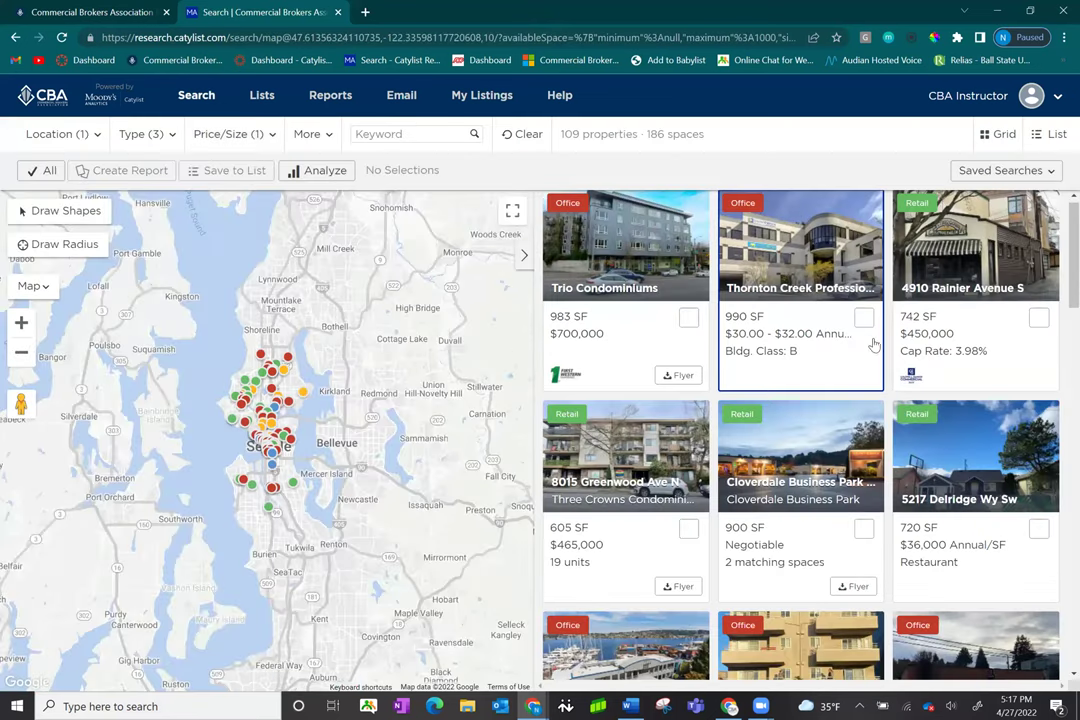
left_click(688, 317)
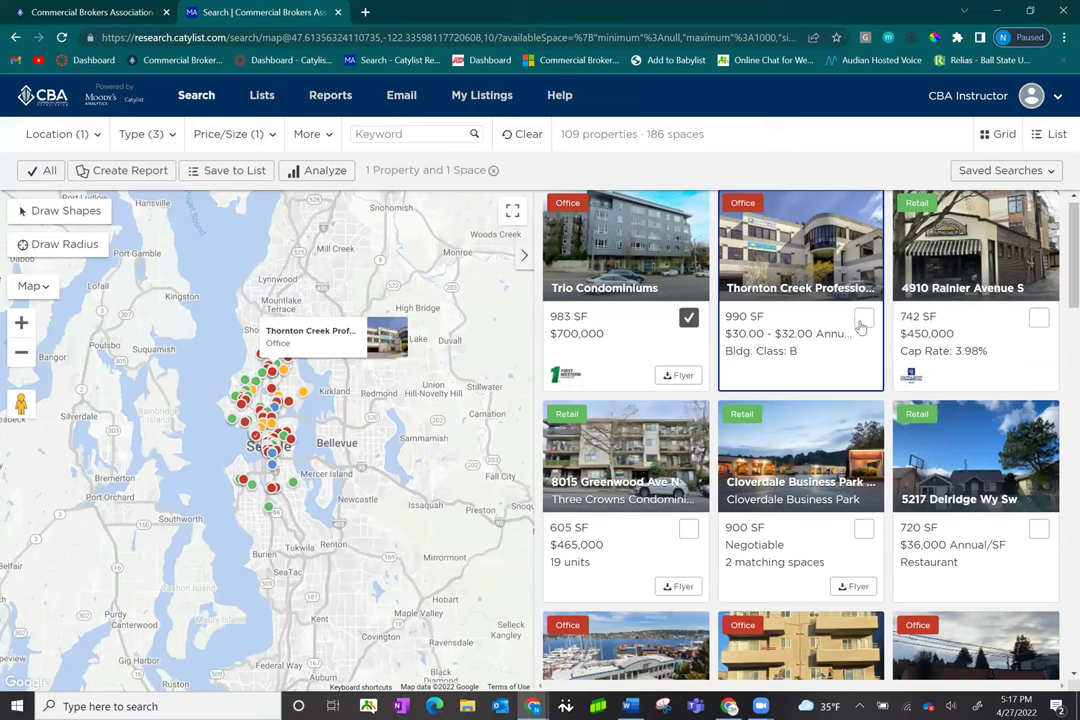
left_click(863, 317)
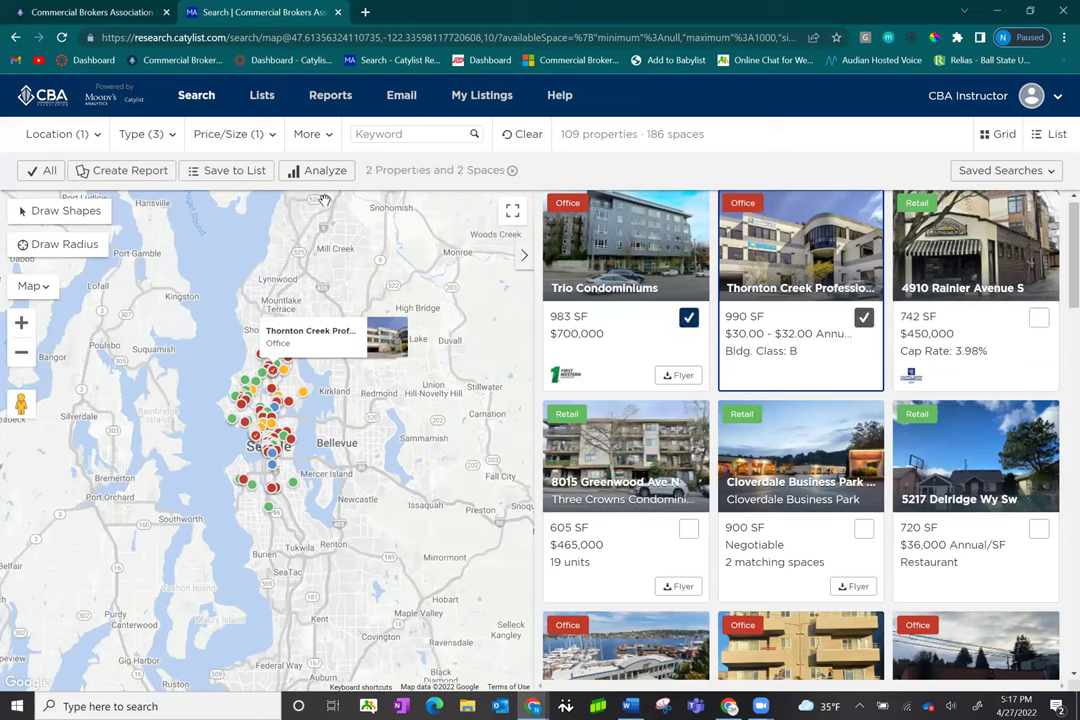
left_click(688, 317)
left_click(866, 320)
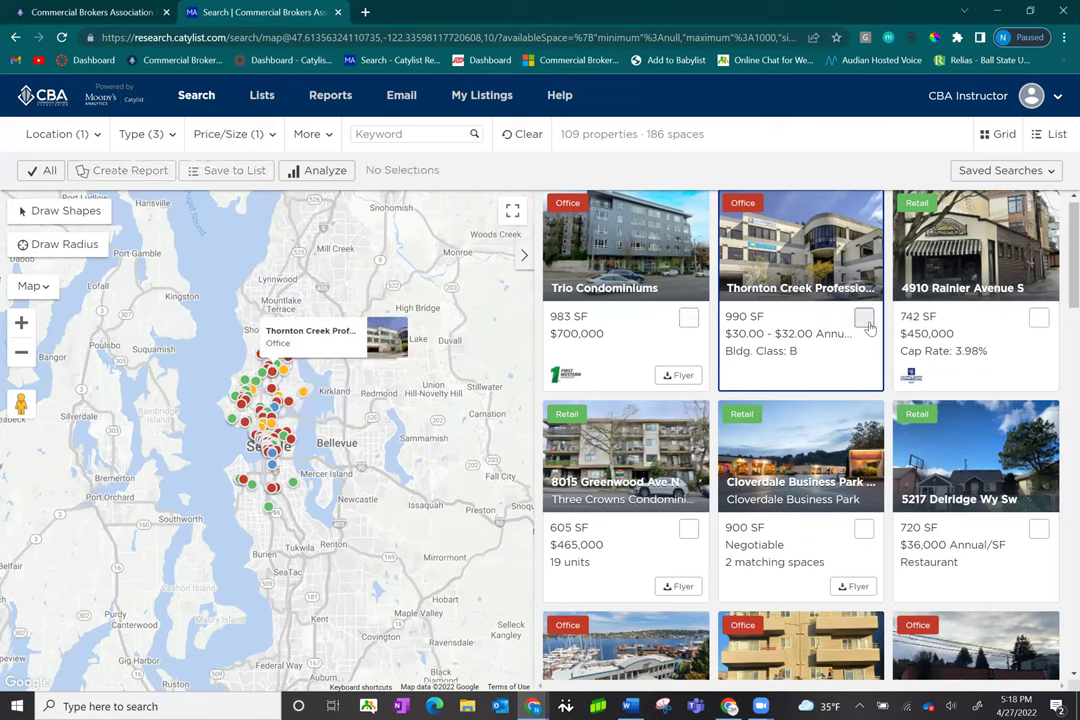
Show the search results as a list of individual spaces, ungrouped by property, and look through the listings.
left_click(1054, 137)
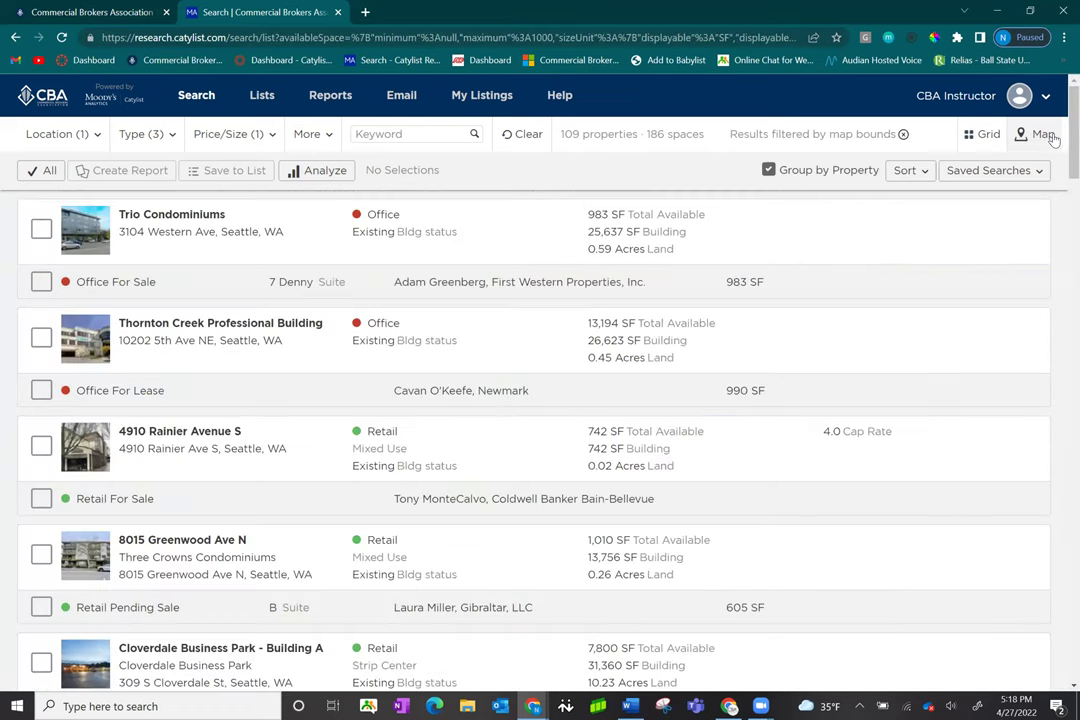
left_click(768, 170)
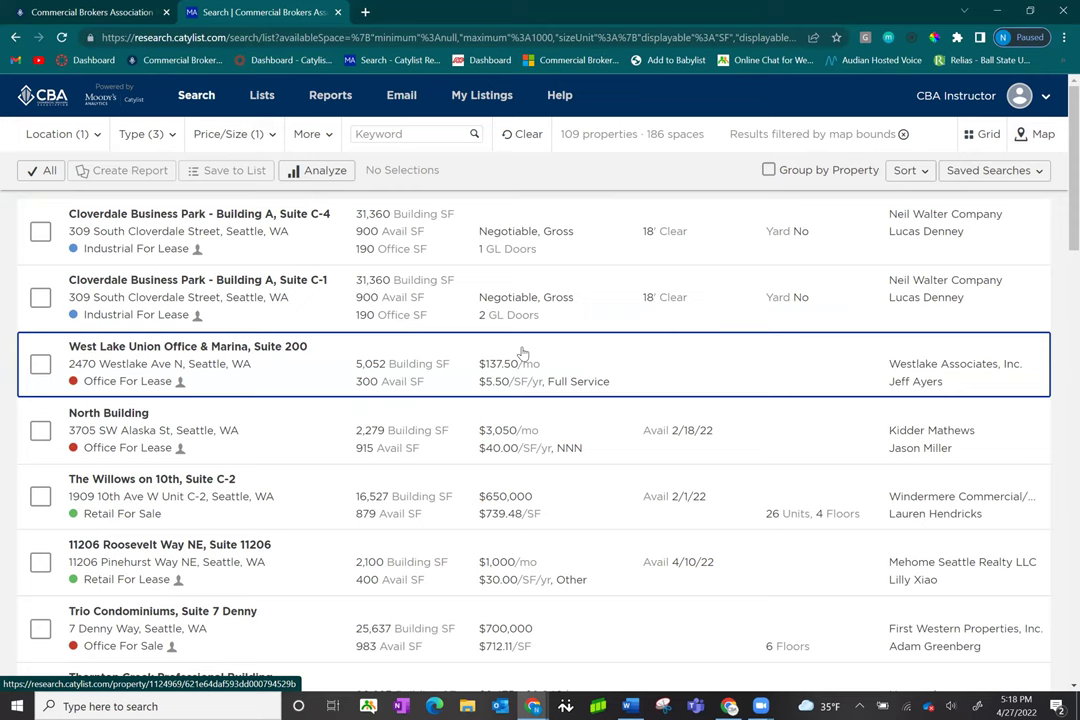
scroll(522, 352, "down", 1)
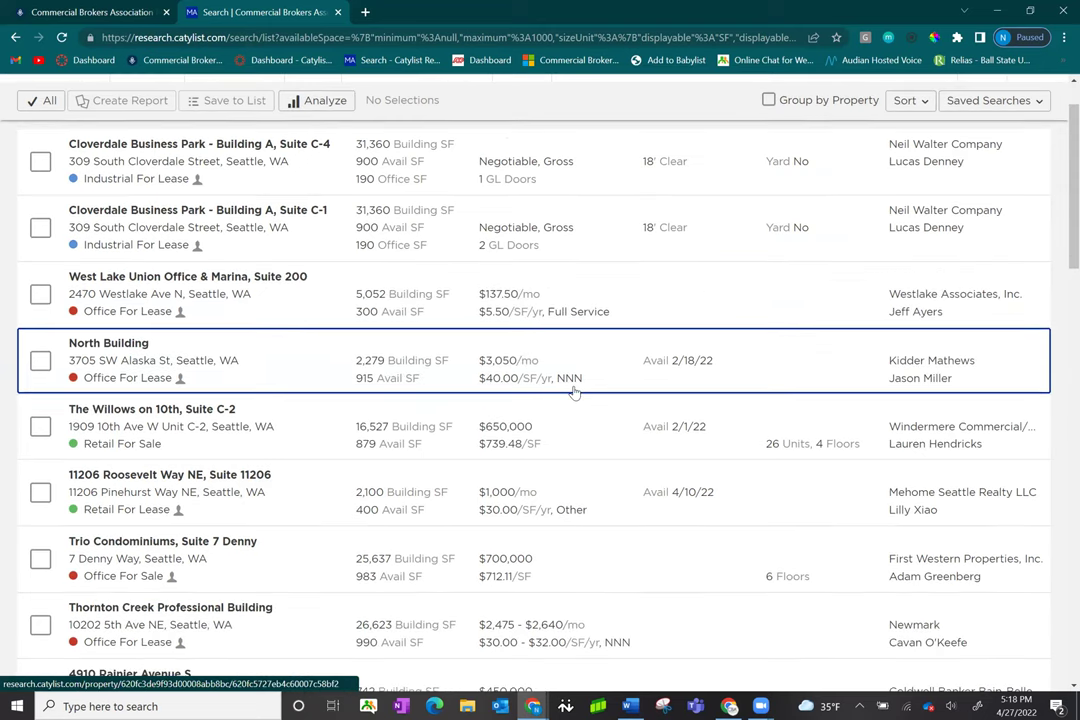
scroll(575, 392, "down", 1)
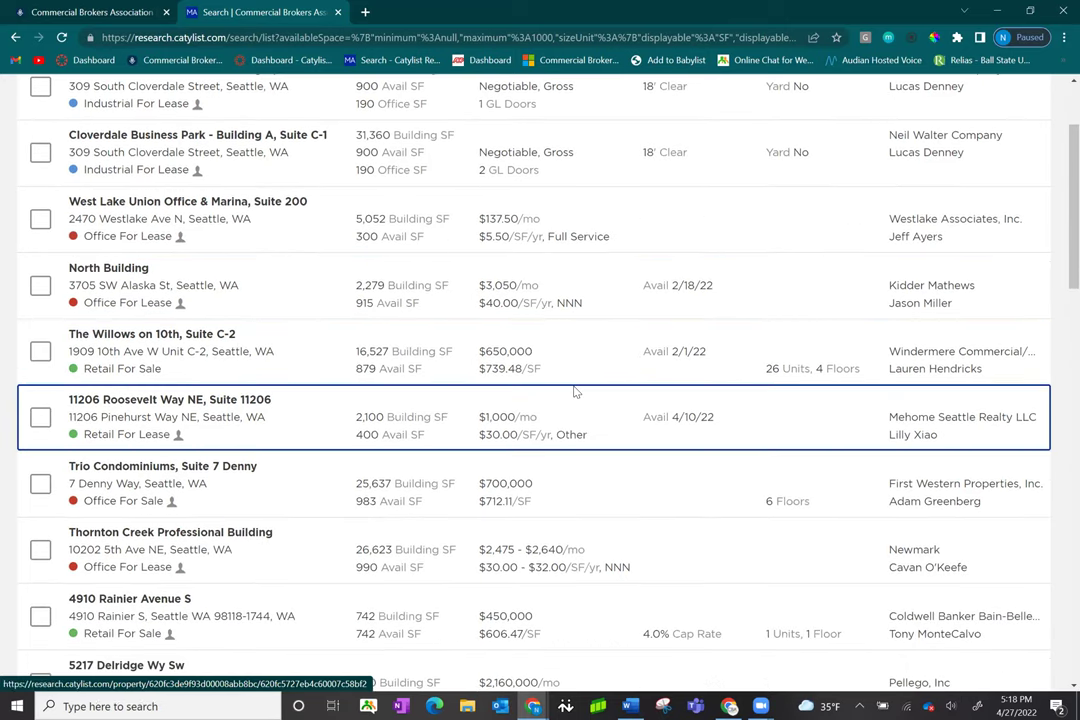
scroll(575, 393, "down", 1)
scroll(575, 392, "up", 1)
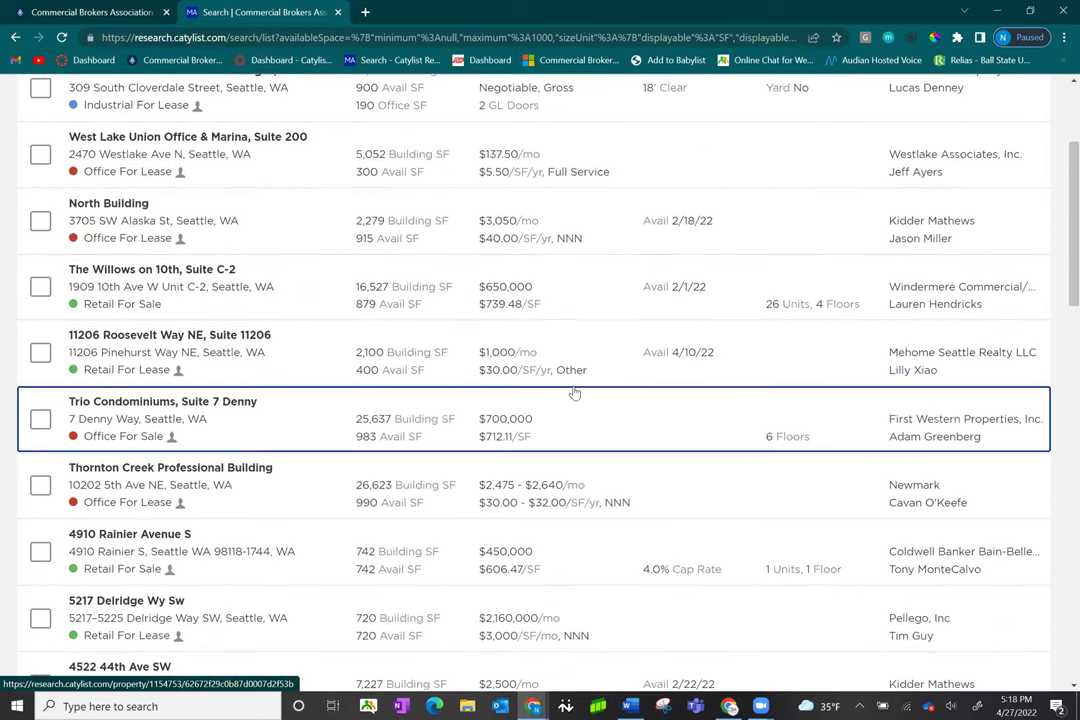
scroll(665, 321, "up", 2)
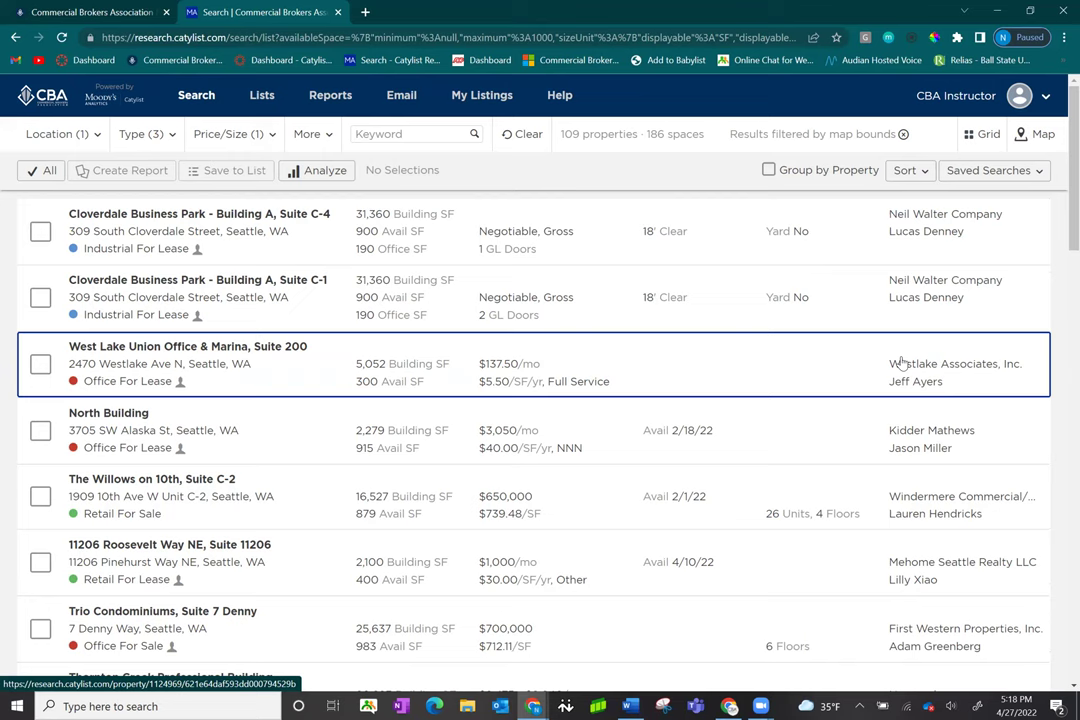
Select the listings Cloverdale Business Park Building A Suite C-1, West Lake Union Office & Marina Suite 200 and The Willows on 10th Suite C-2.
left_click(40, 297)
left_click(40, 364)
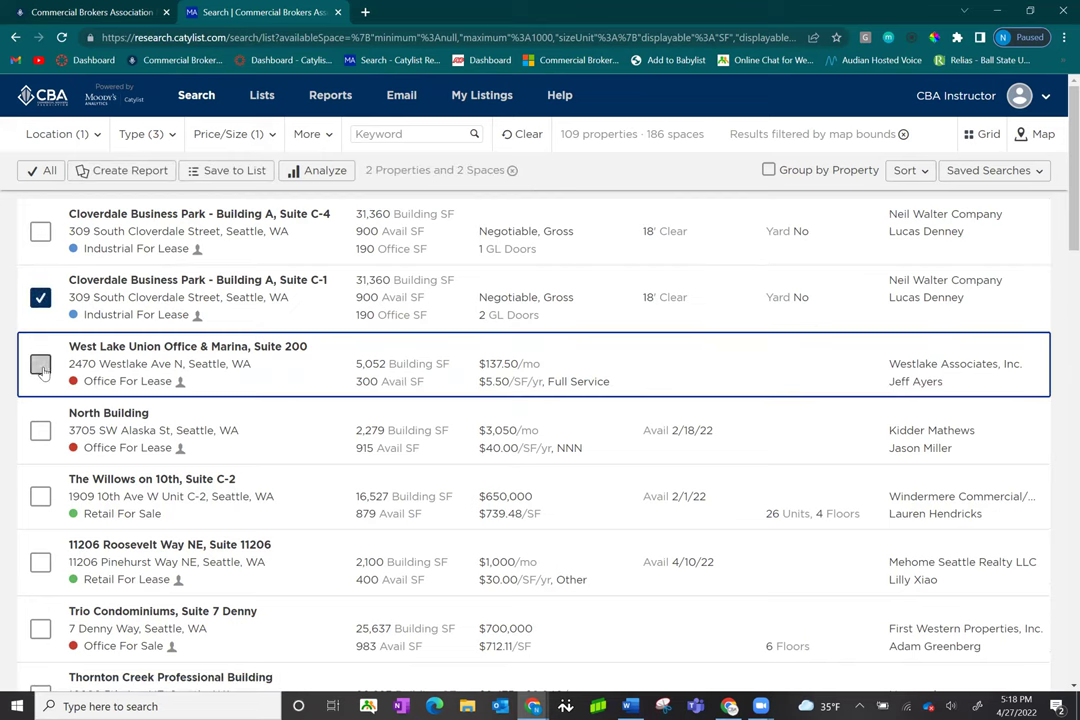
left_click(40, 497)
Generate a PDF report for the selected listings with the CBA Brochure, broker/owner information and broker flyers.
left_click(127, 172)
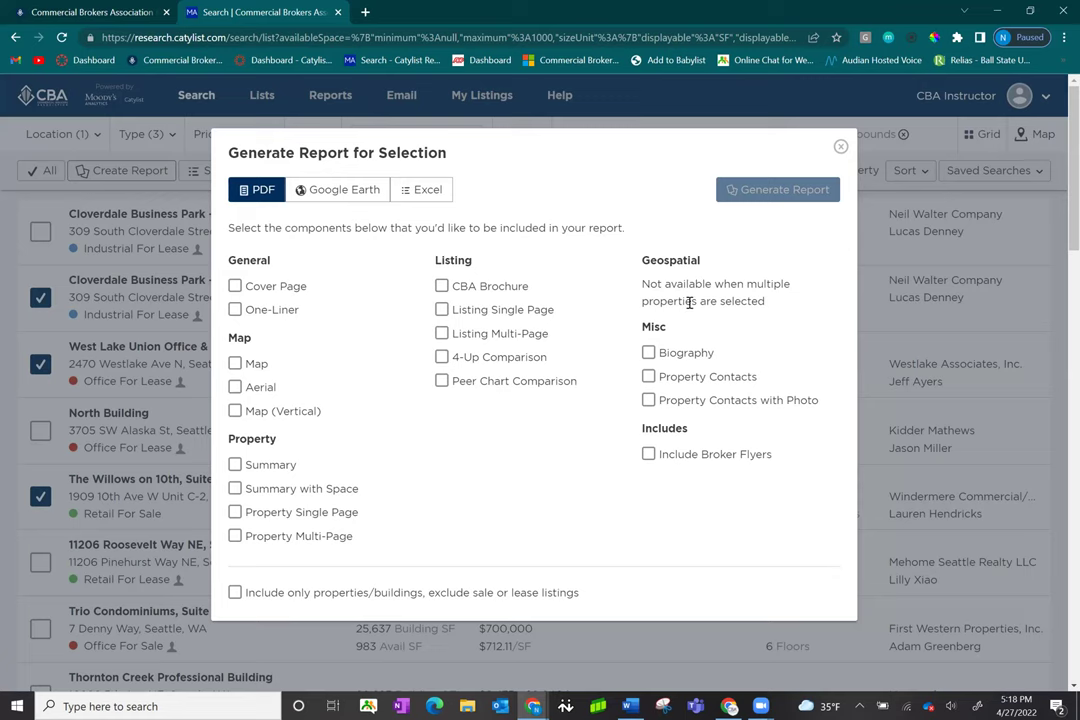
left_click(441, 285)
scroll(483, 479, "down", 2)
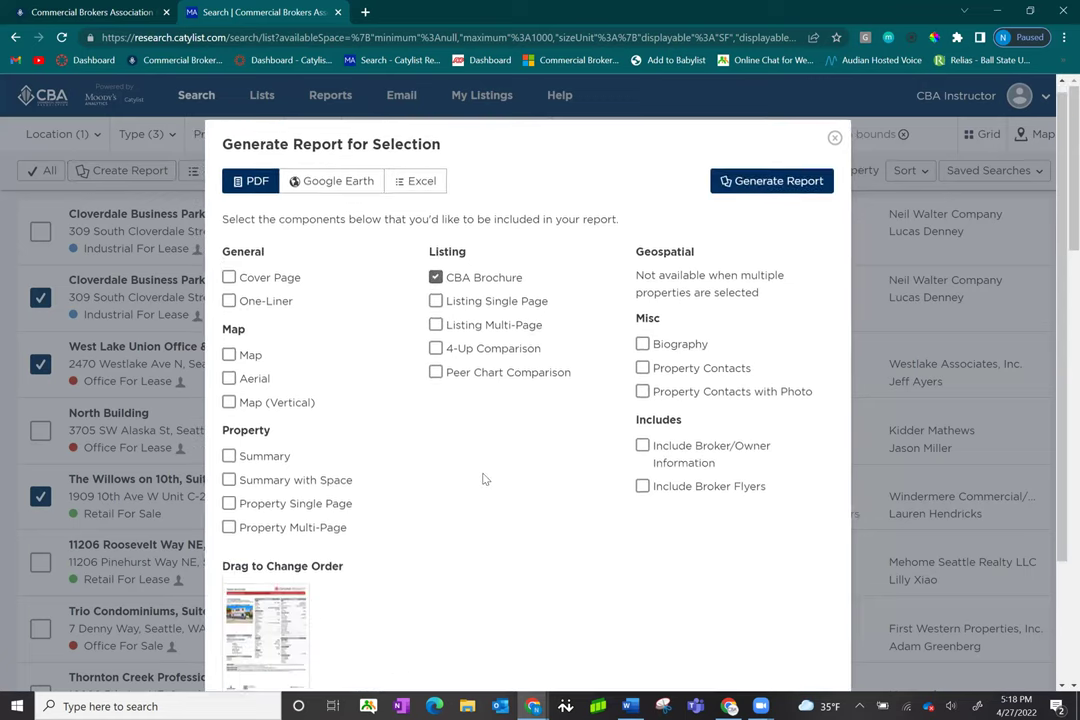
scroll(483, 479, "down", 1)
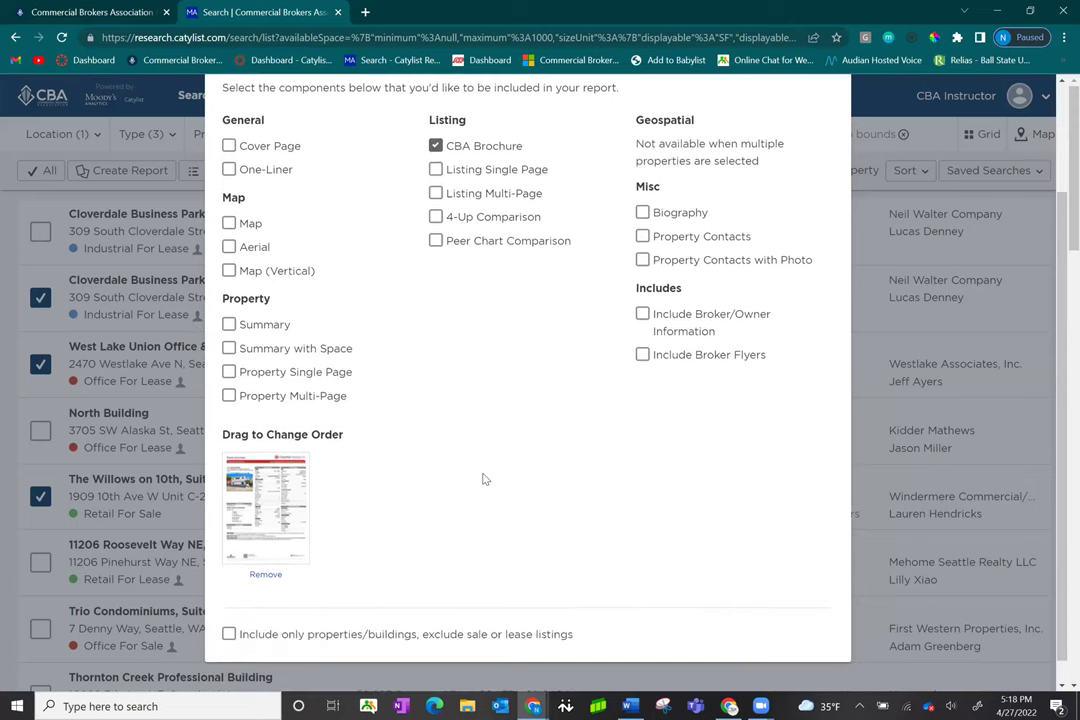
left_click(643, 314)
left_click(643, 356)
scroll(510, 397, "up", 1)
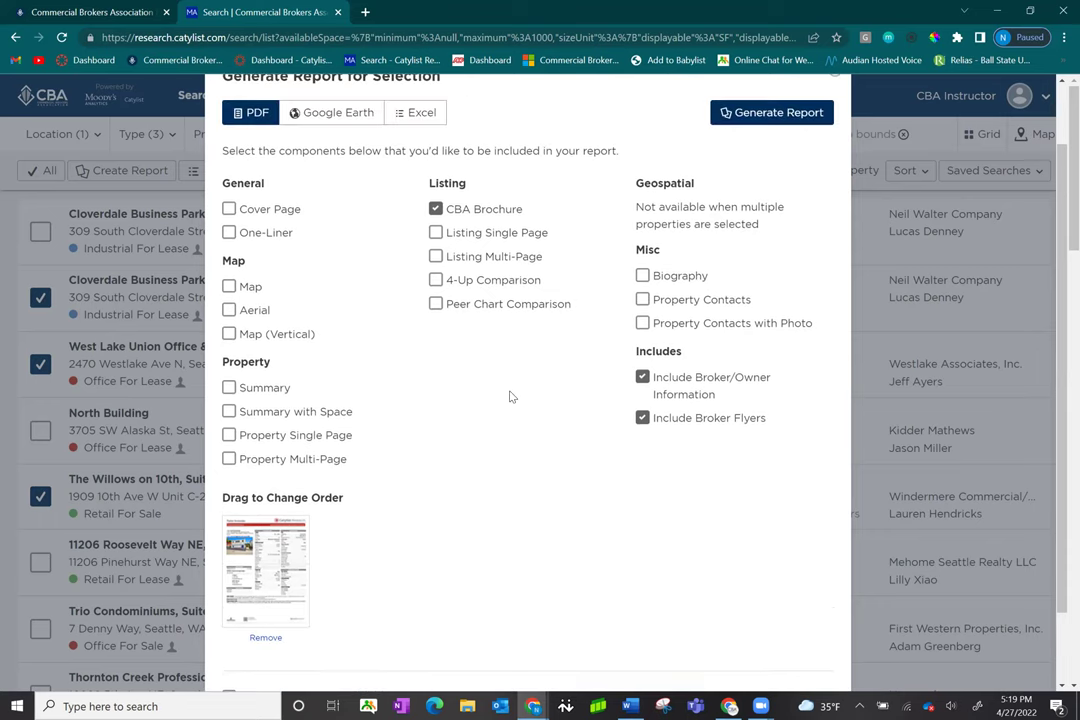
left_click(745, 118)
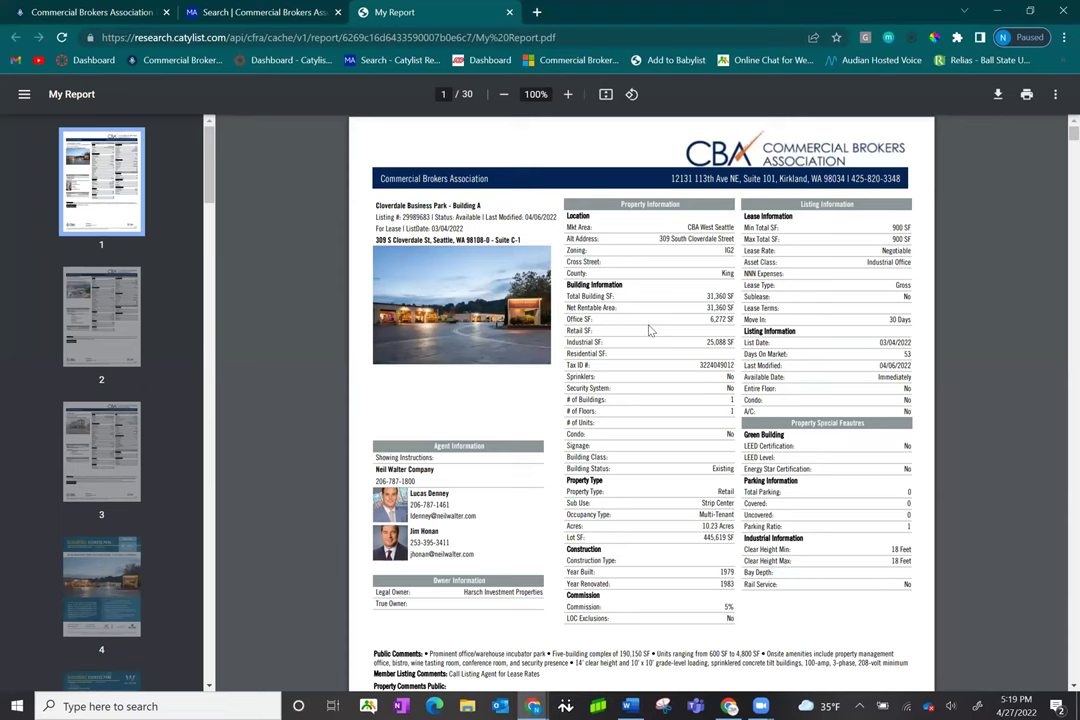
Examine the report's CBA Brochure pages for the three listings and the attached Cloverdale Business Park broker flyer.
scroll(649, 330, "down", 3)
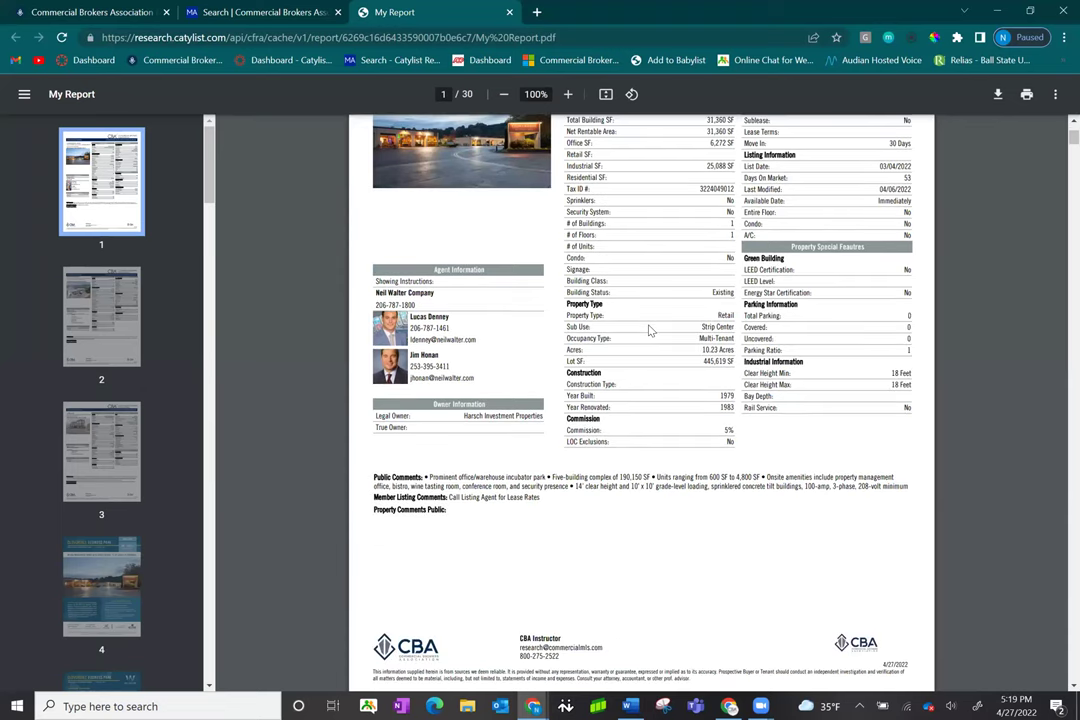
scroll(649, 330, "down", 3)
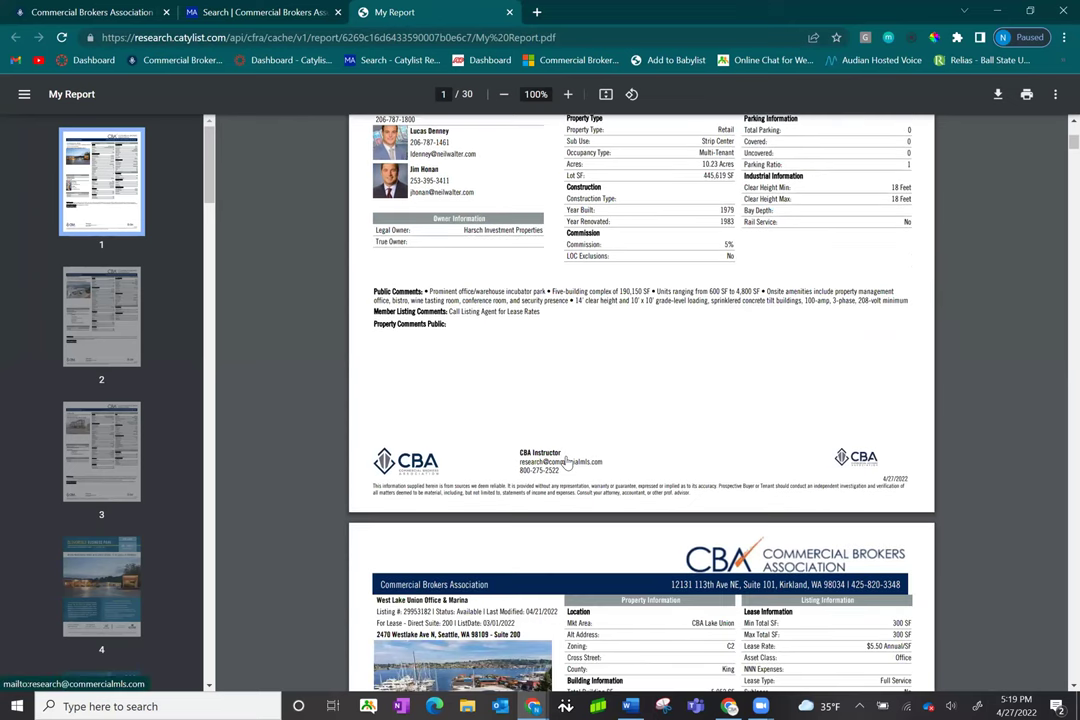
scroll(567, 461, "down", 3)
scroll(567, 461, "down", 9)
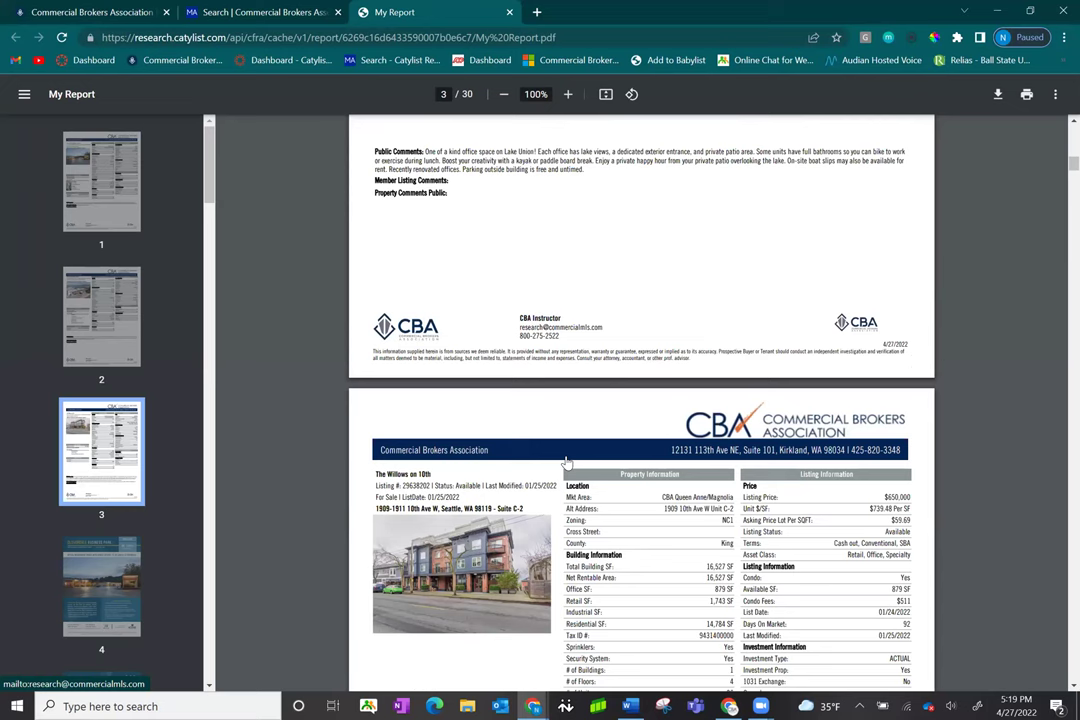
scroll(567, 462, "down", 7)
scroll(567, 462, "down", 11)
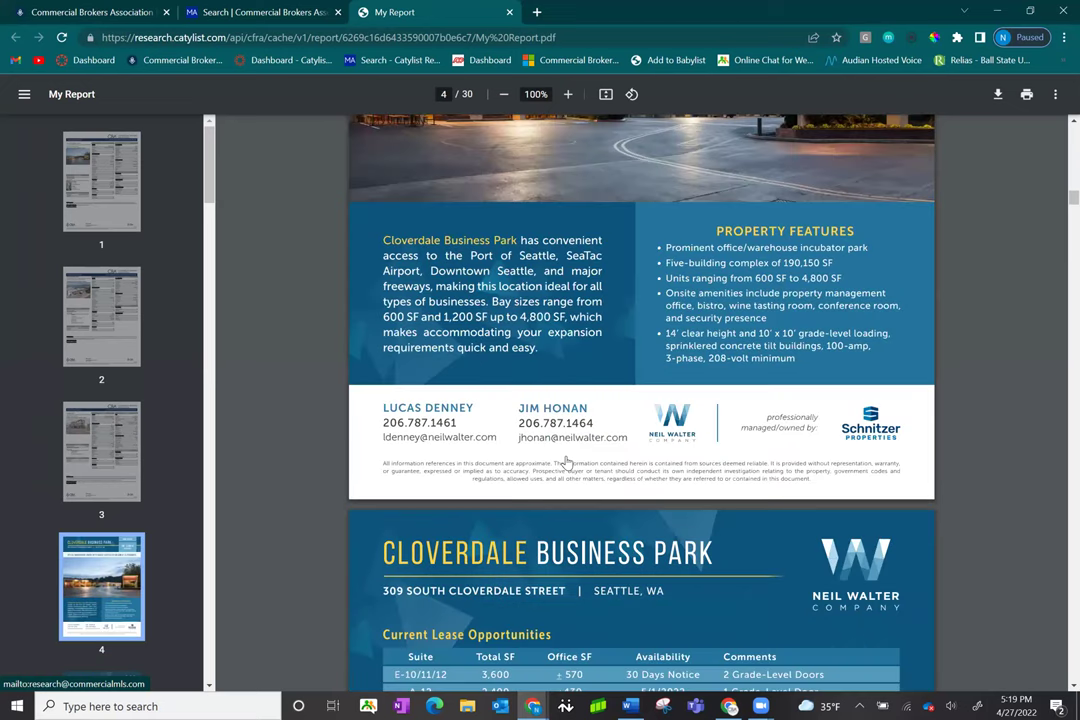
scroll(567, 461, "down", 9)
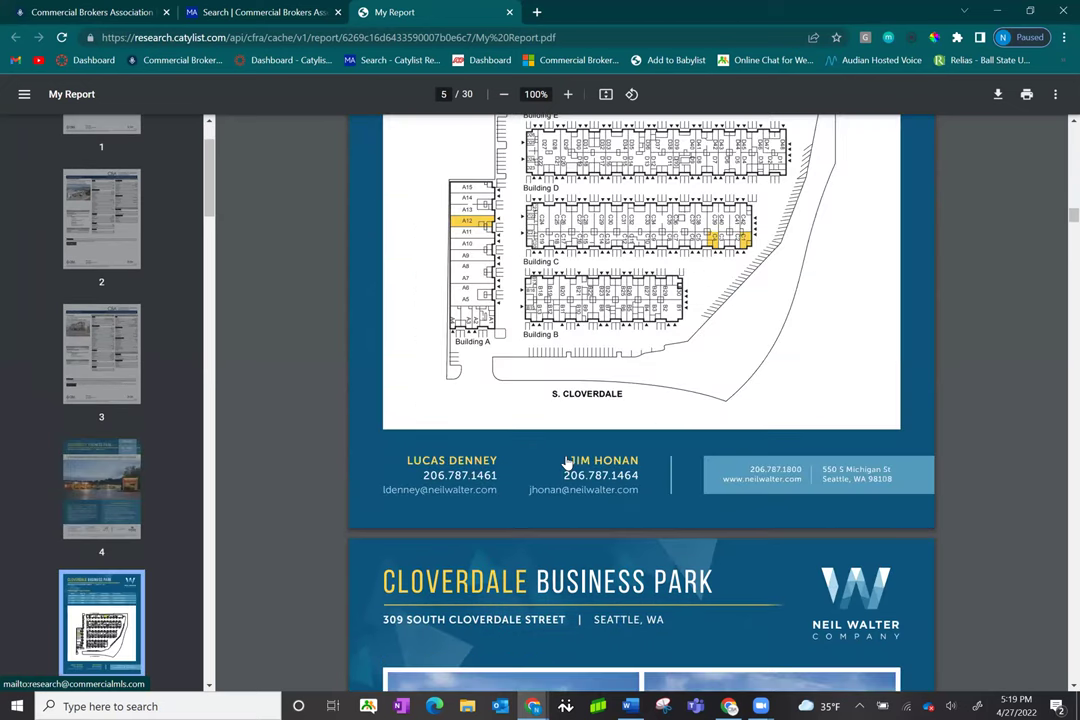
scroll(567, 463, "up", 3)
scroll(567, 462, "up", 20)
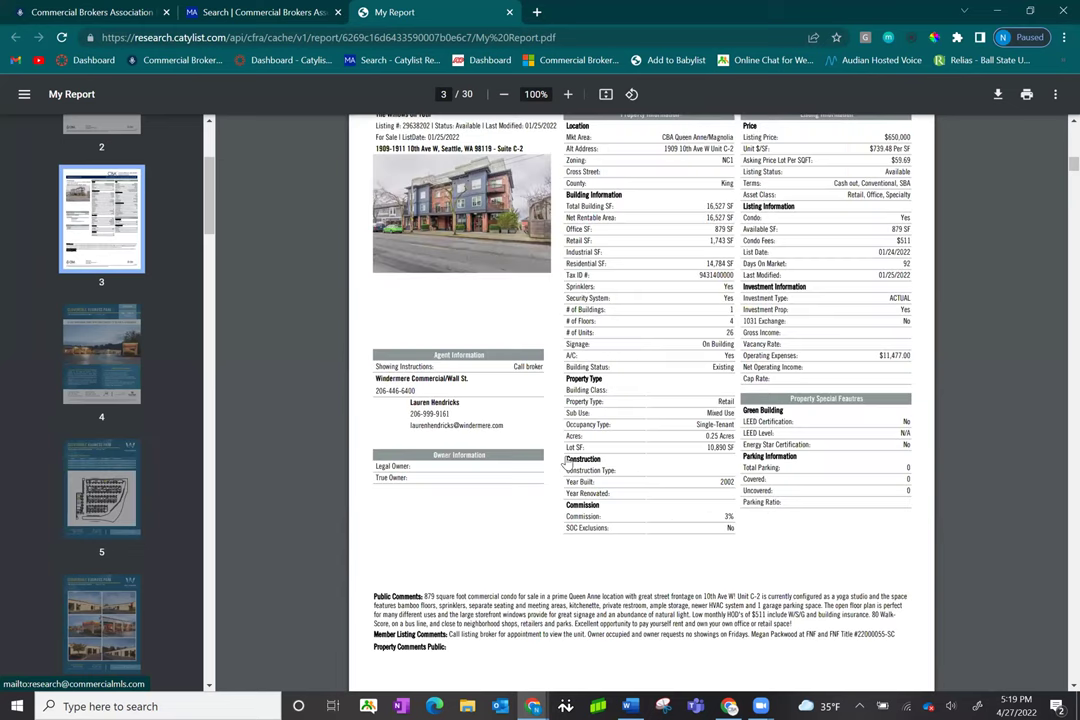
scroll(565, 462, "up", 12)
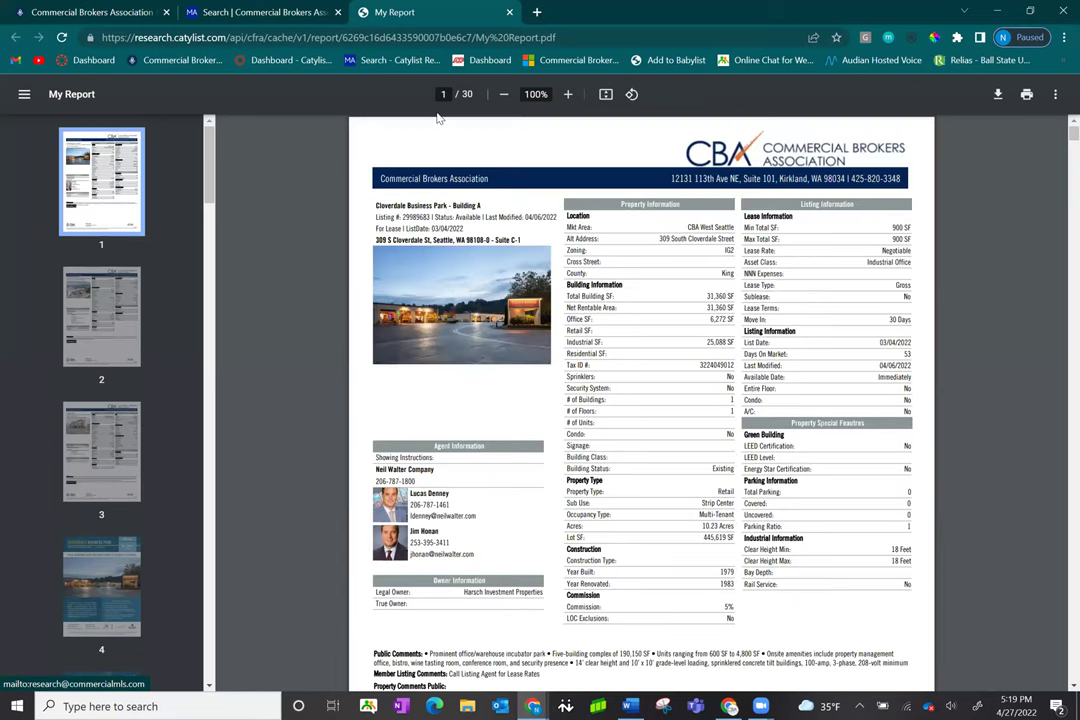
Close the report and its link dialog, and check the Excel report formats available for the selected listings.
left_click(510, 13)
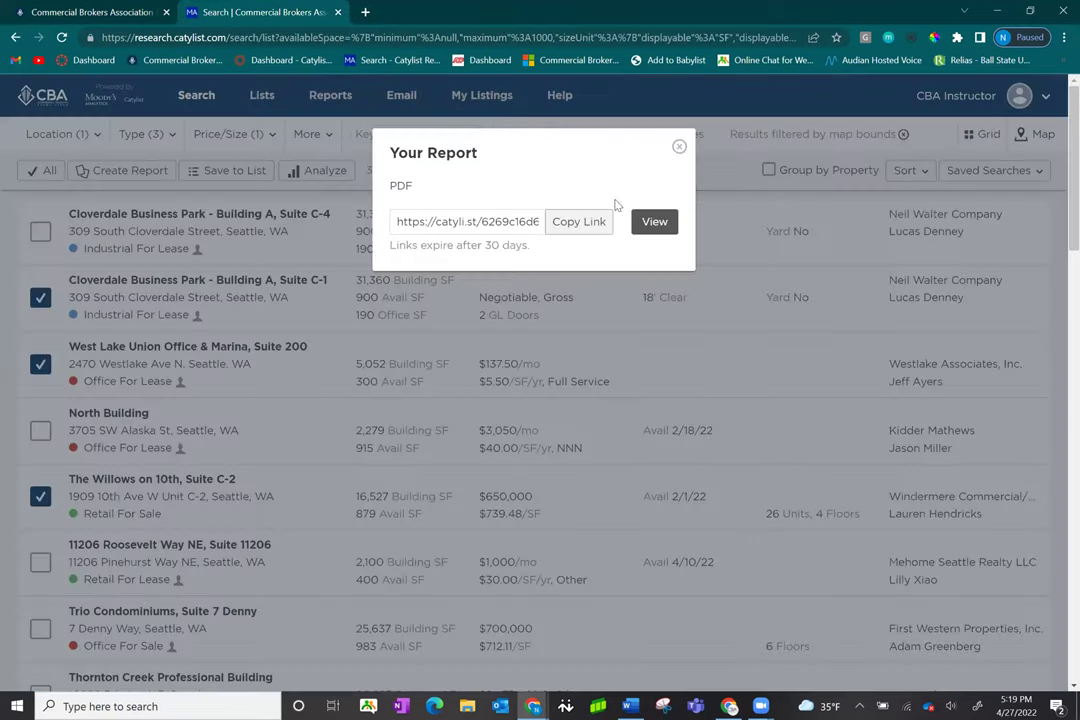
left_click(680, 148)
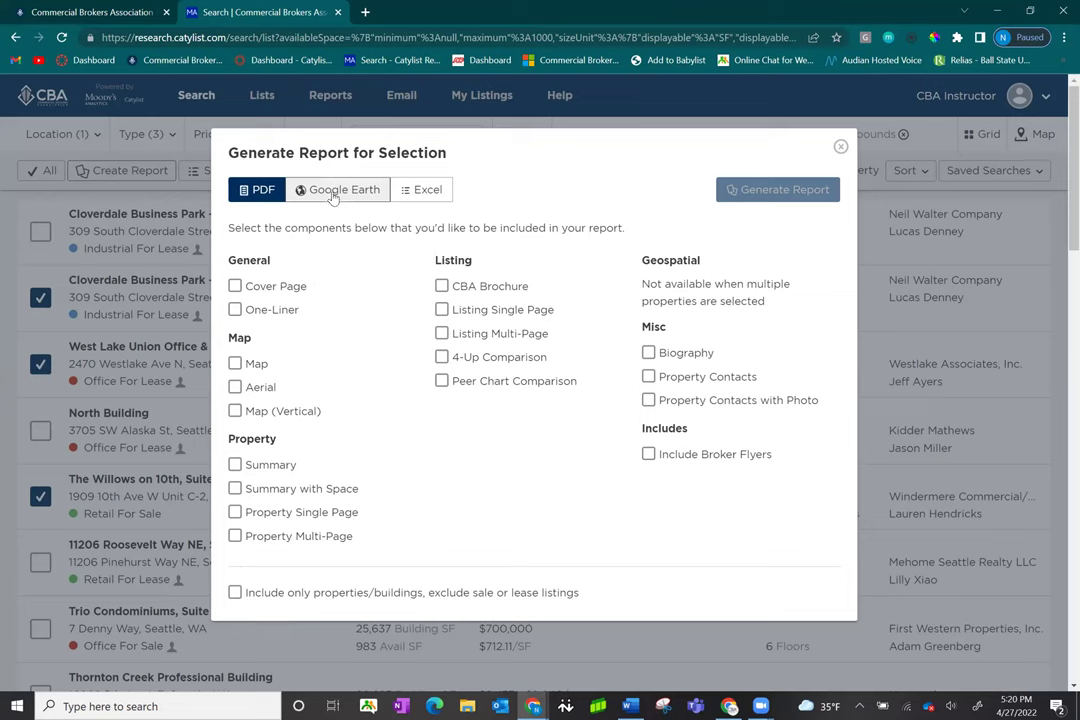
left_click(423, 194)
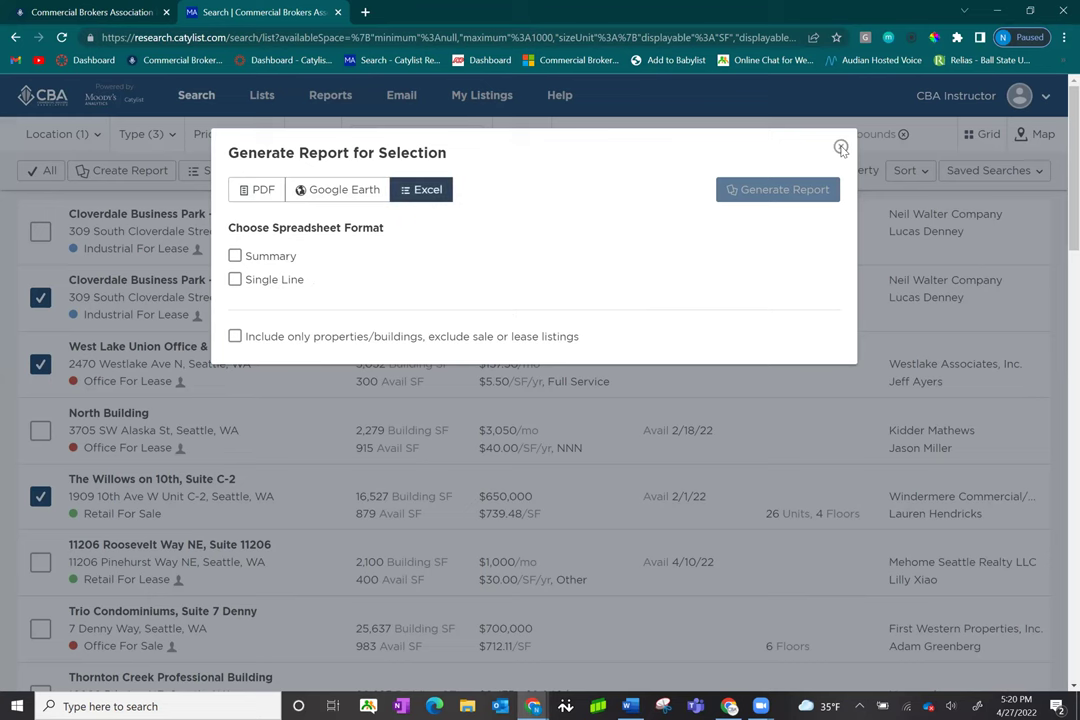
left_click(841, 148)
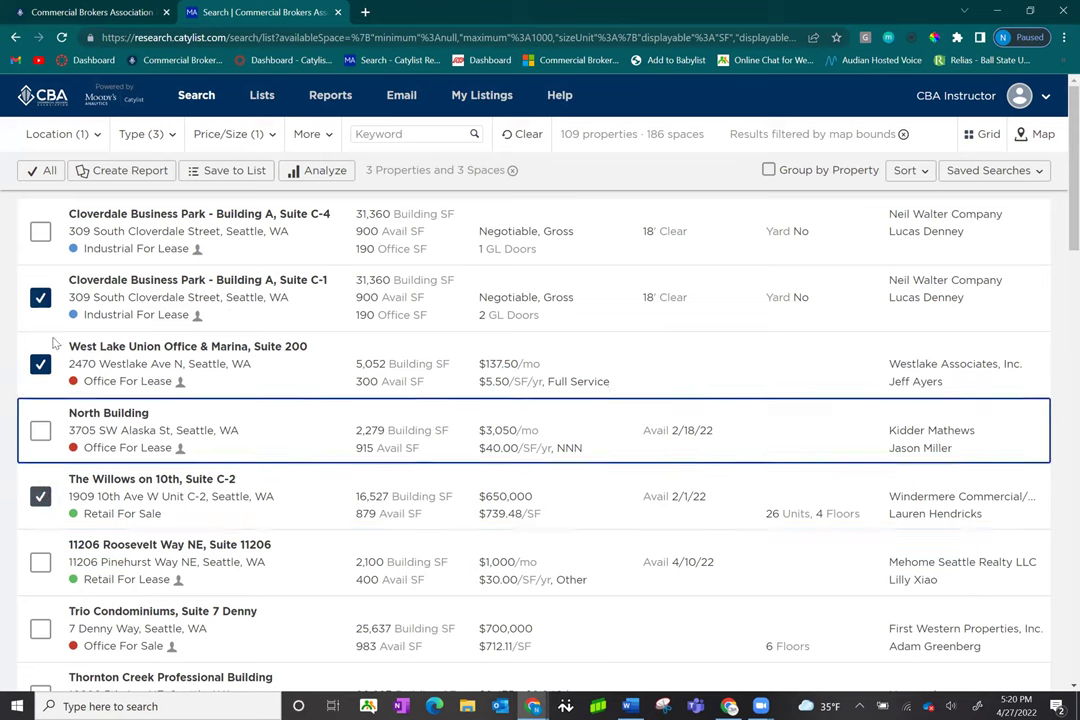
Save the three selected listings to the existing Training Webinar list and open that list.
left_click(222, 171)
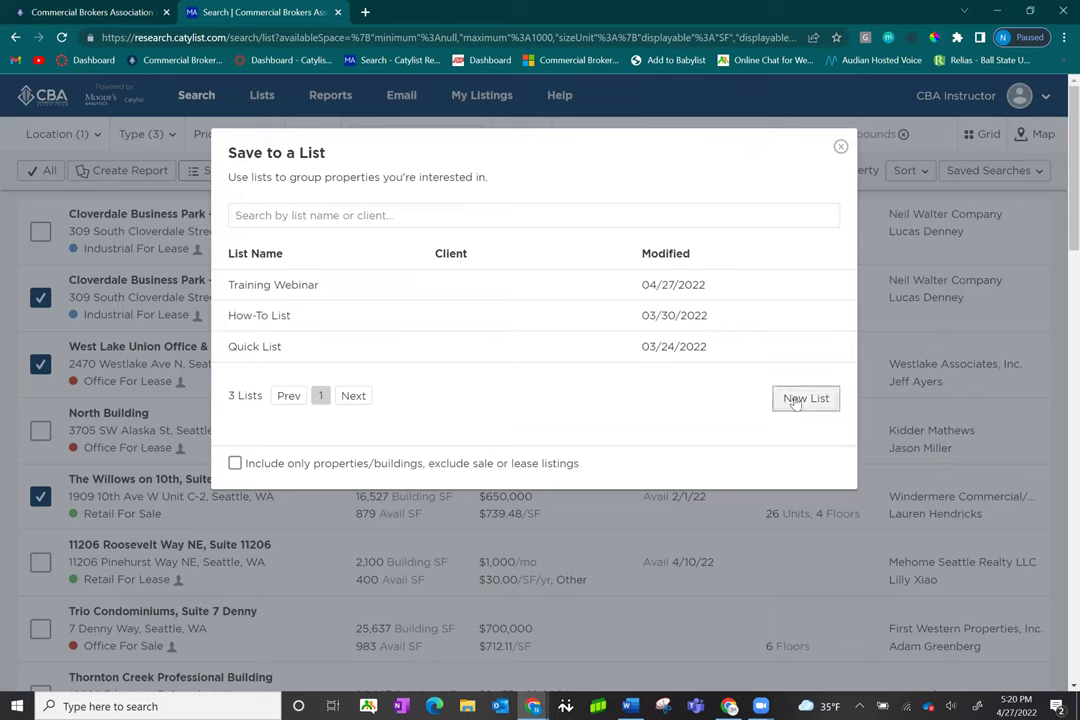
left_click(320, 285)
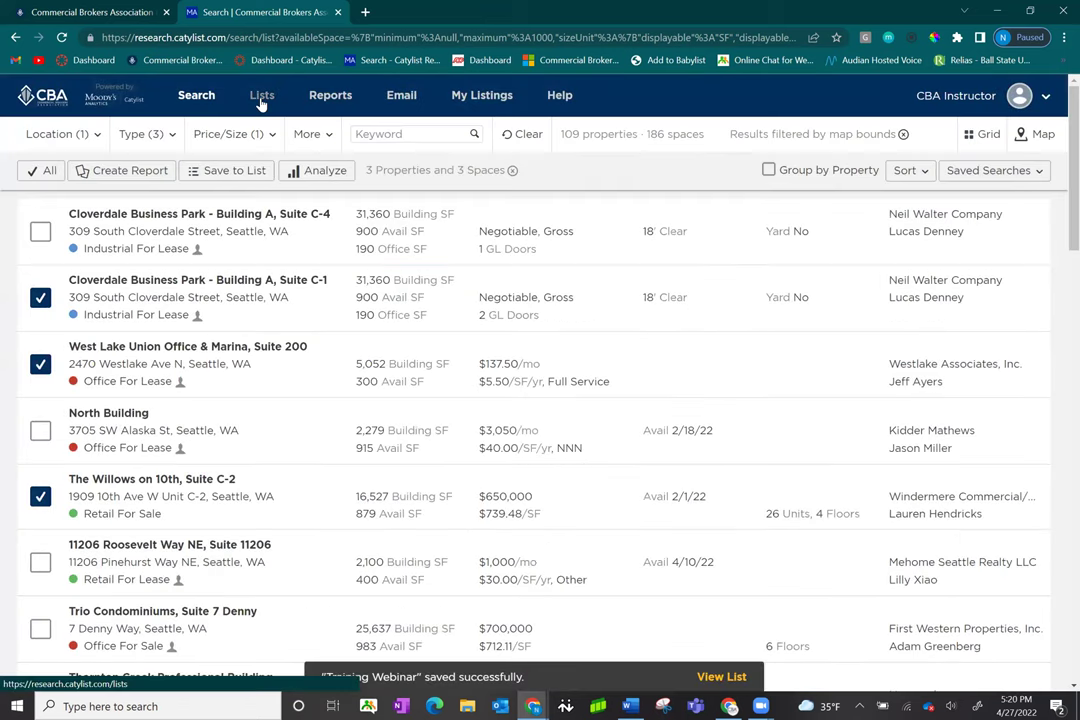
left_click(261, 100)
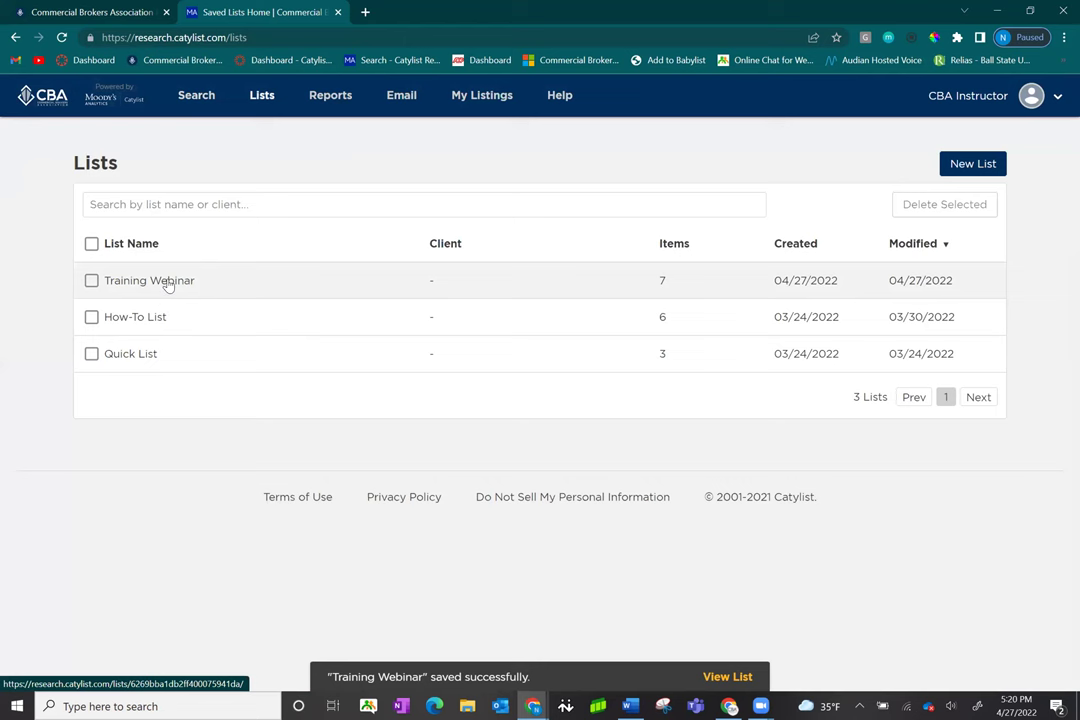
left_click(150, 281)
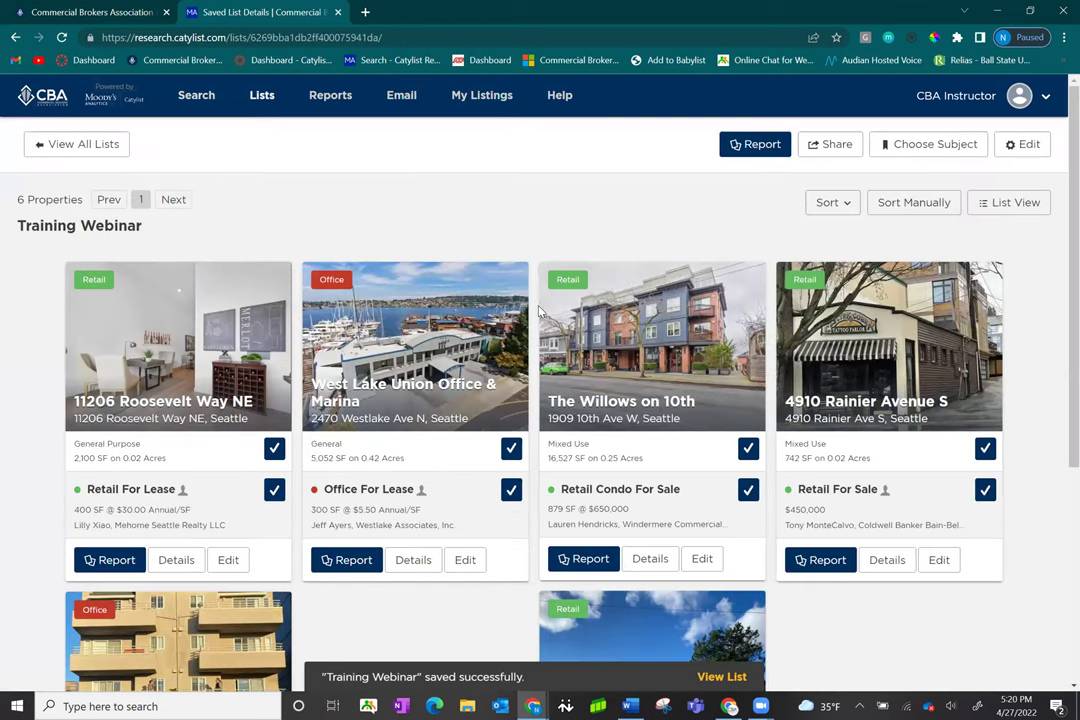
Manually arrange the order of the property cards in the Training Webinar list and save it.
scroll(454, 257, "down", 1)
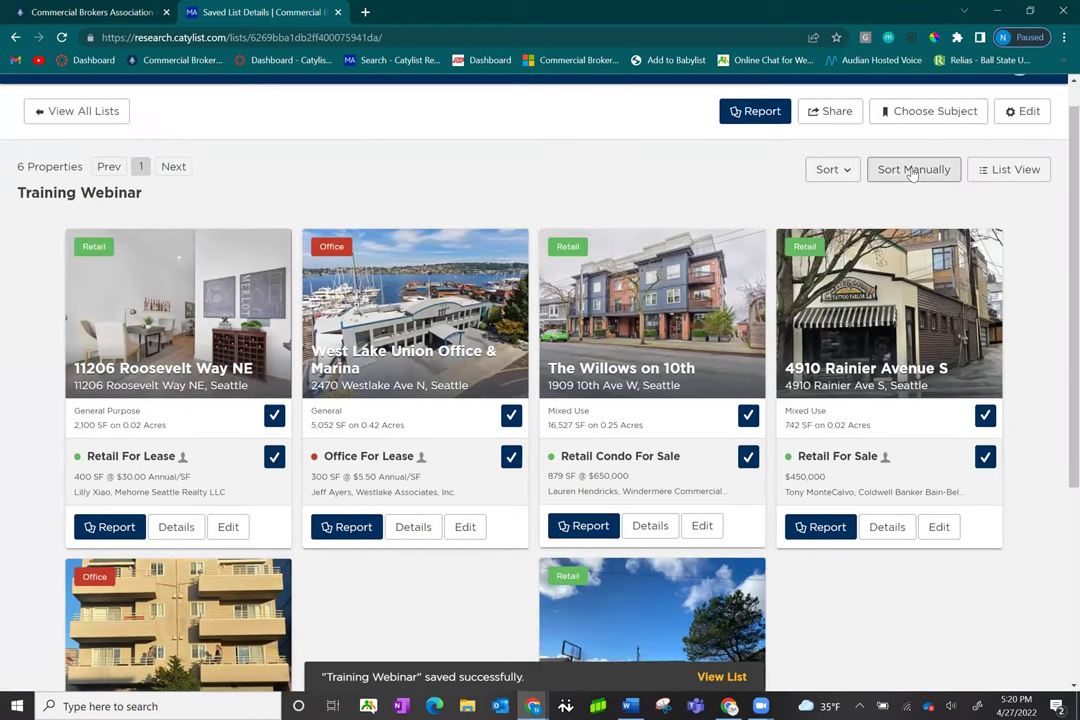
left_click(912, 170)
left_click_drag(750, 440, 1037, 154)
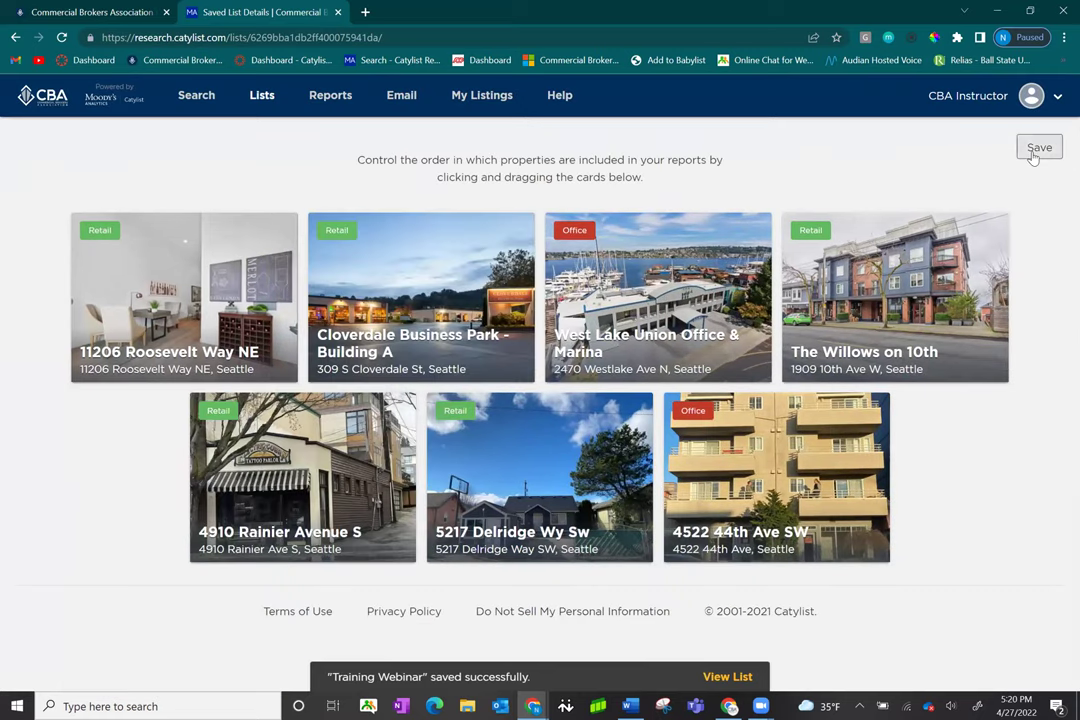
left_click(1038, 148)
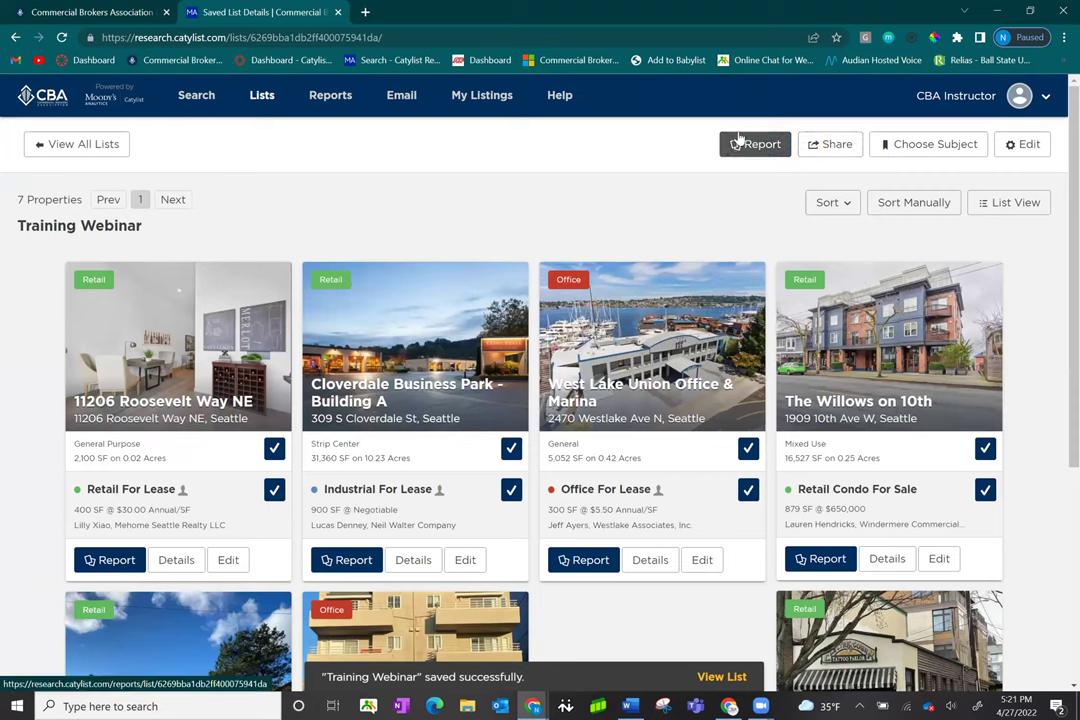
Review the report components offered for the Training Webinar list, and return through the list to the search results.
left_click(738, 145)
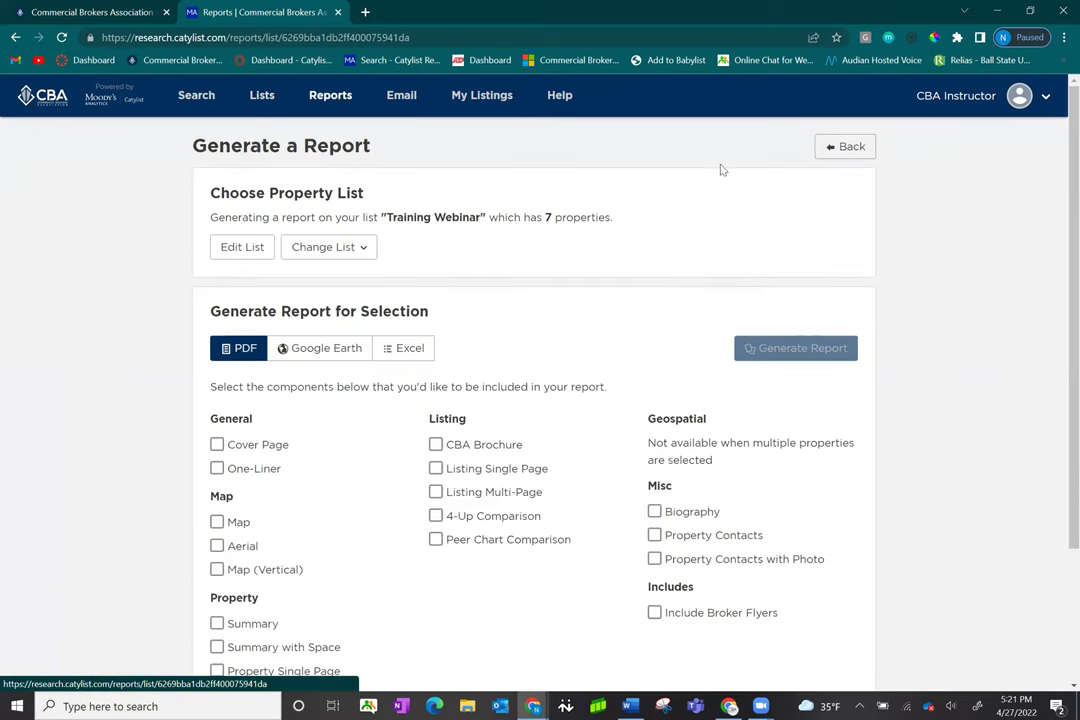
scroll(648, 361, "down", 3)
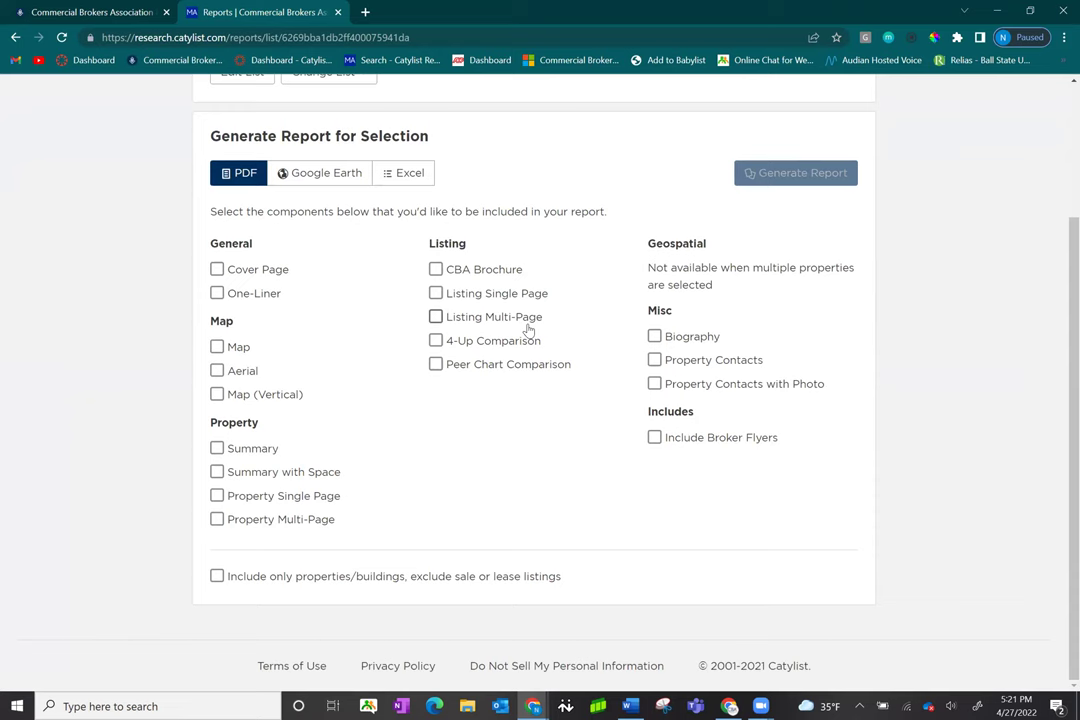
scroll(527, 330, "up", 3)
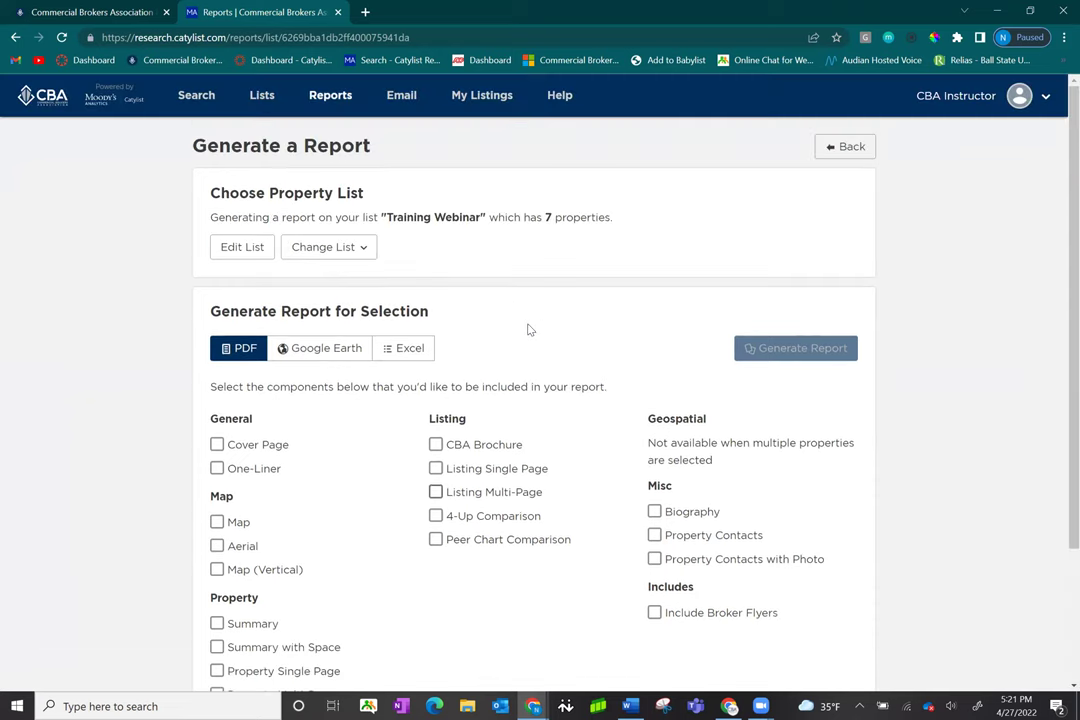
left_click(852, 147)
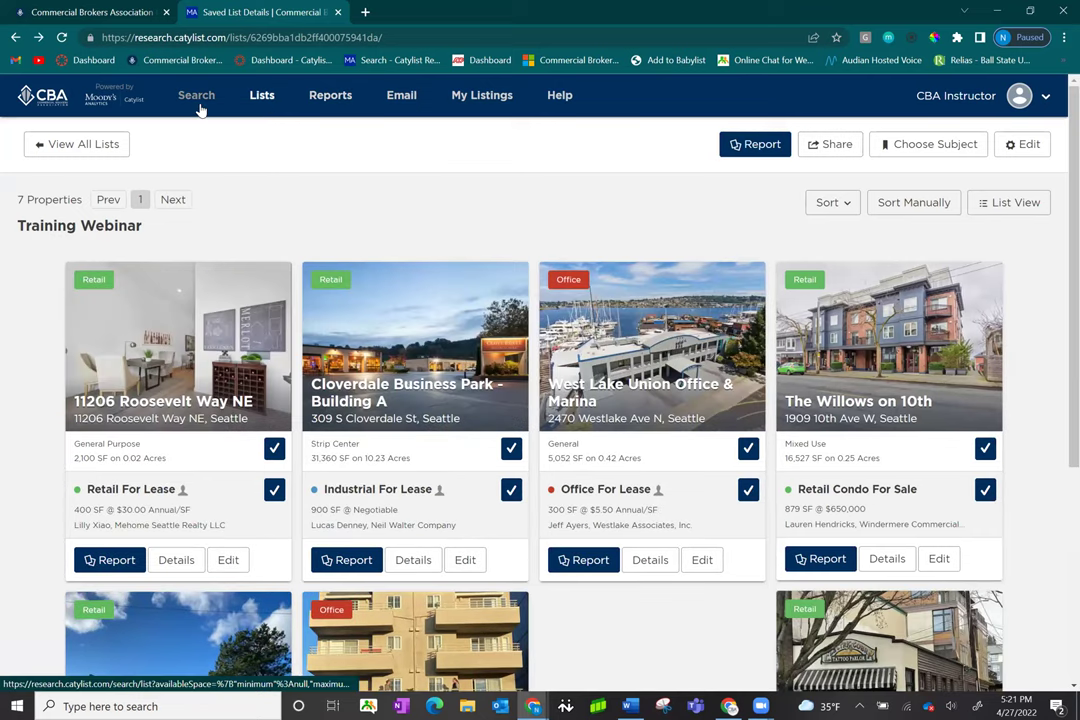
left_click(199, 105)
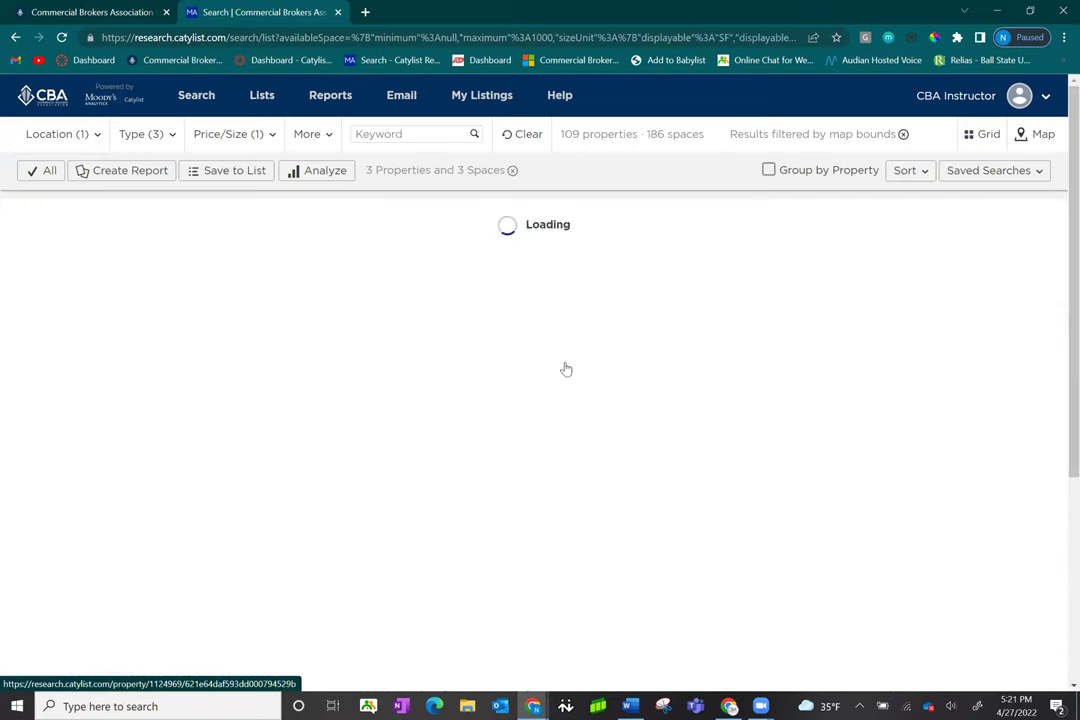